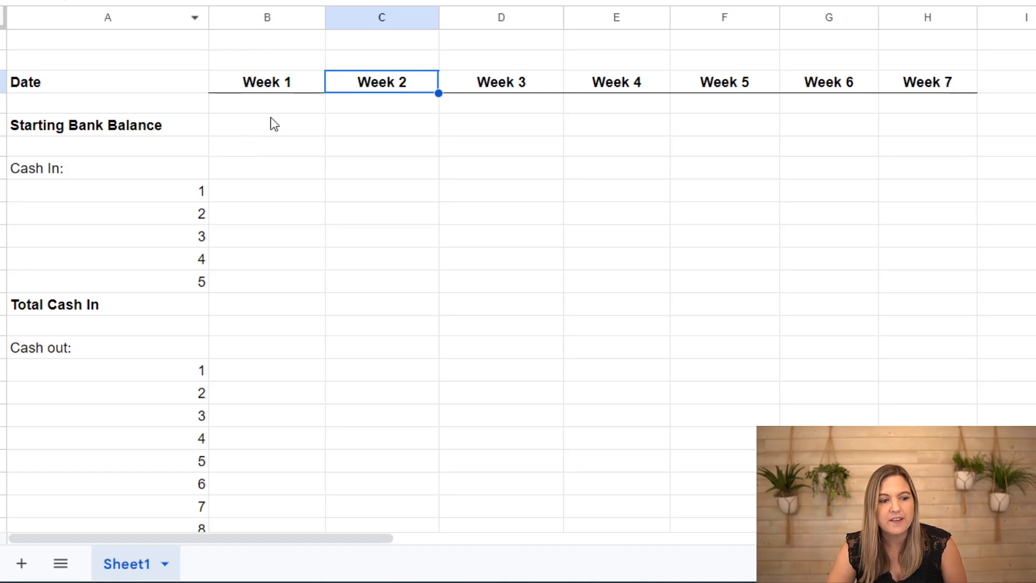
Enter 10000 as the Starting Bank Balance for Week 1
click(280, 131)
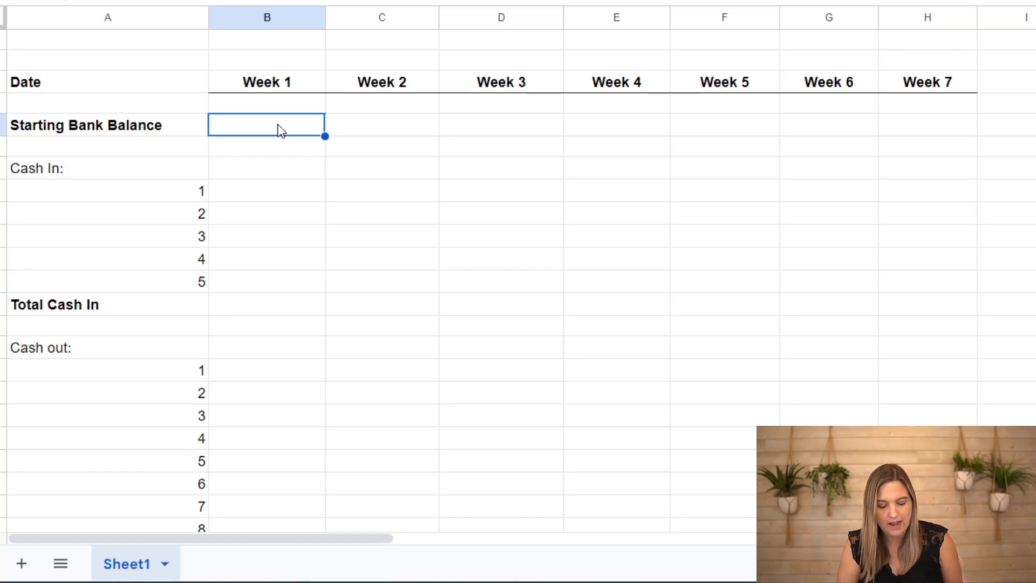
text(10000)
key(Return)
click(280, 131)
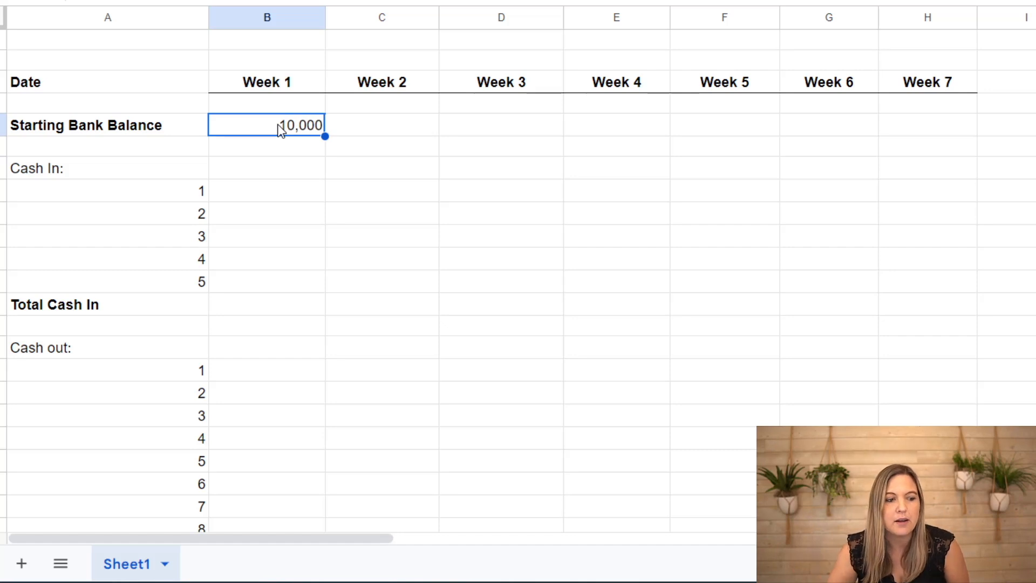
Label the first two Cash In rows "Sales Income" and "Affiliate Income"
click(105, 170)
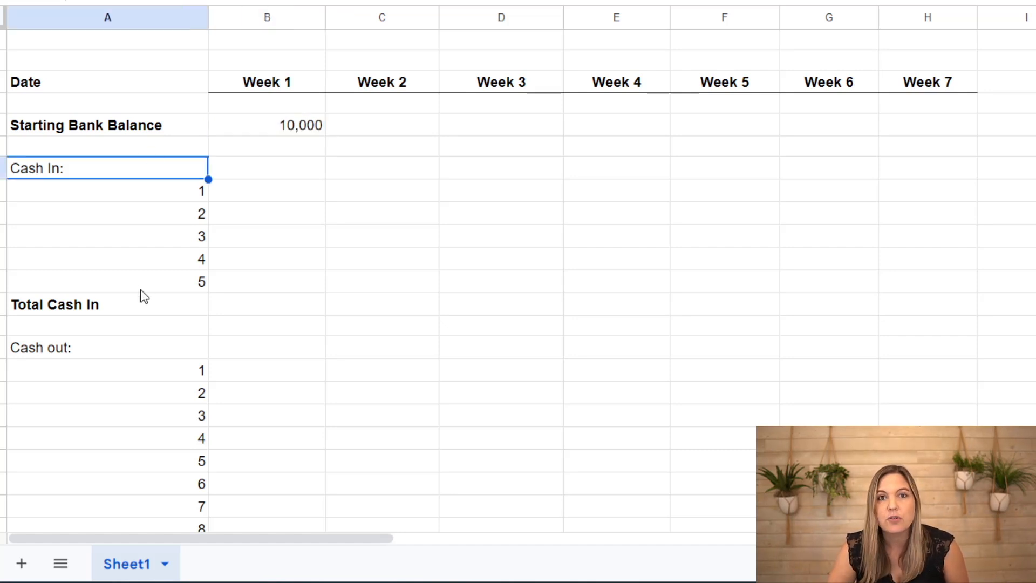
click(277, 195)
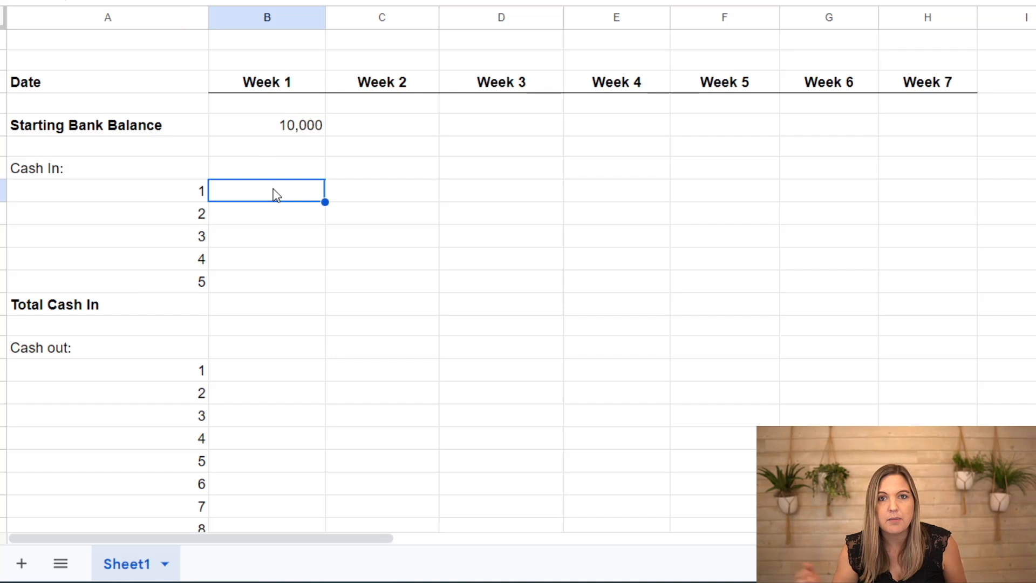
key(Left)
text(Sales Income)
key(Return)
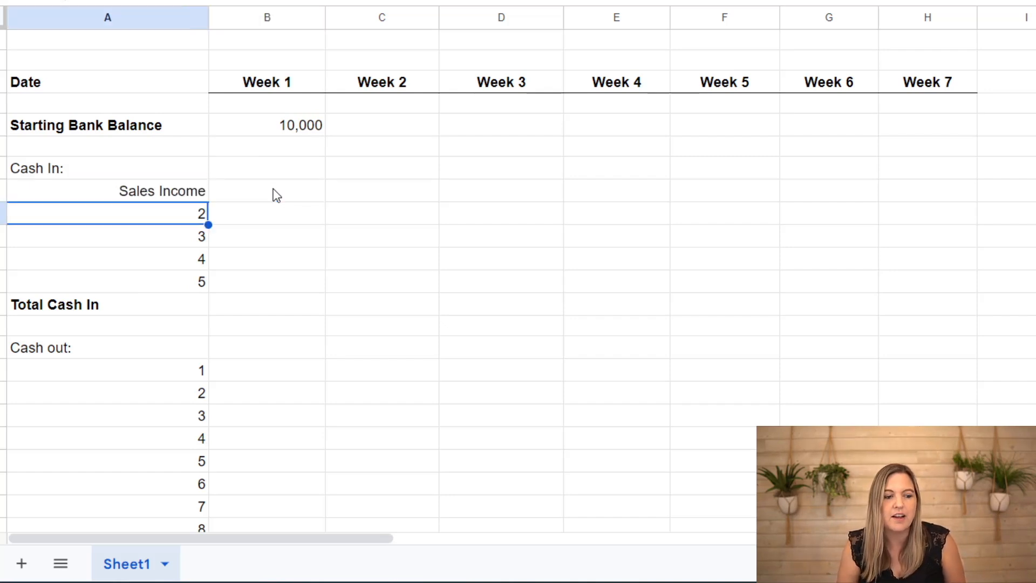
text(Af)
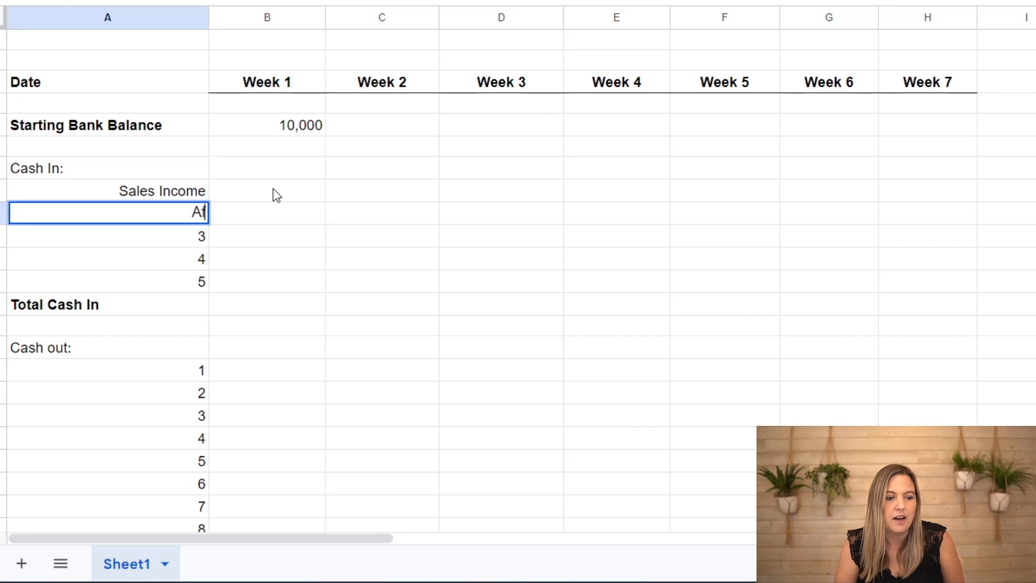
text(filiate Income)
key(Return)
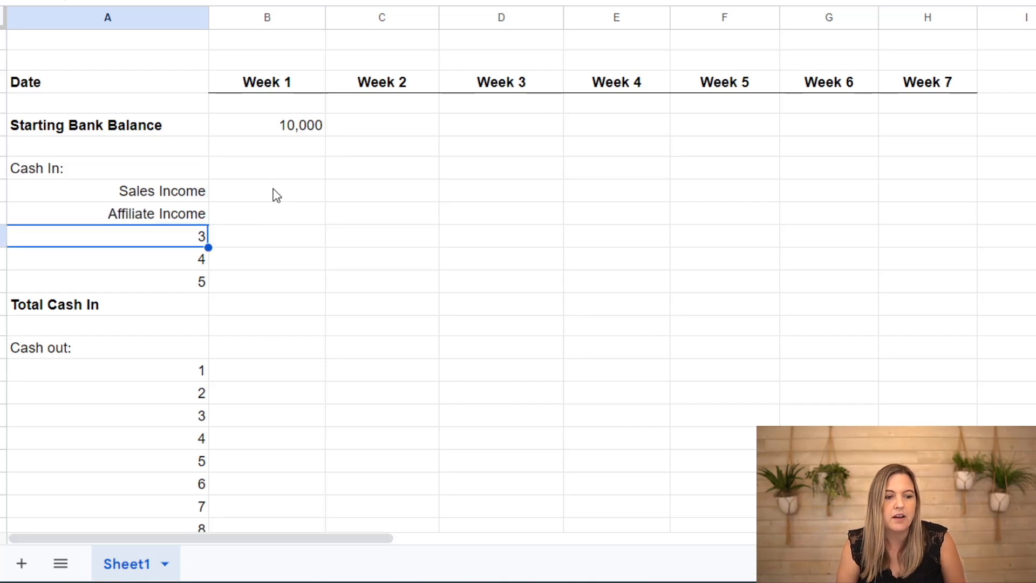
Enter the Week 1 amounts of 2000 for Sales Income and 1000 for Affiliate Income
key(Up)
click(277, 195)
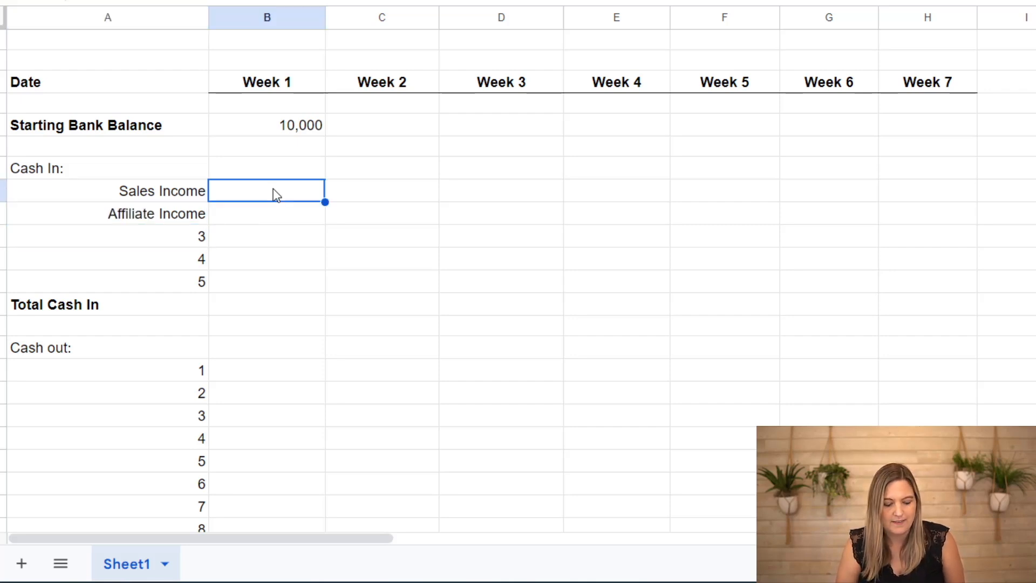
text(2000)
key(Return)
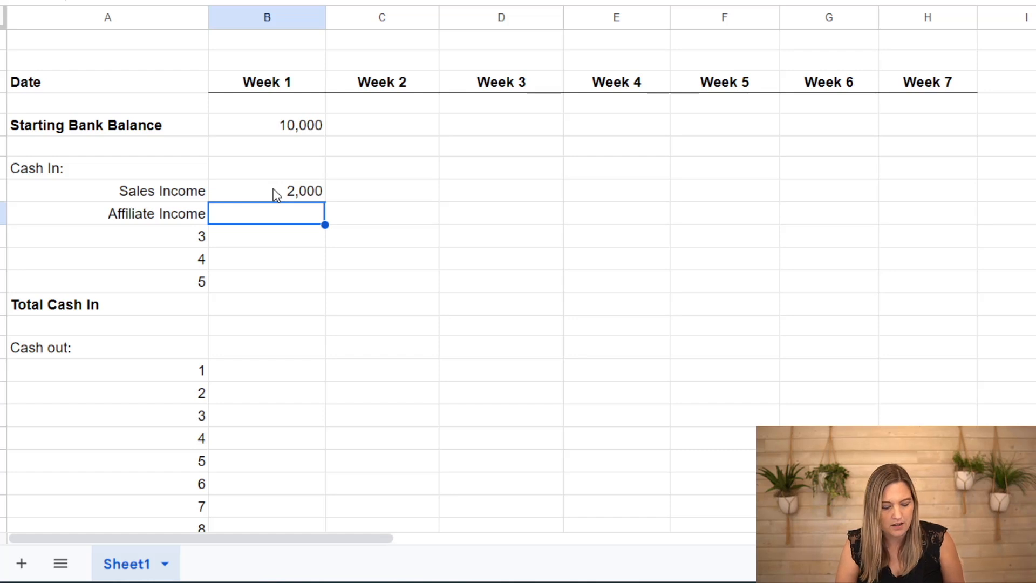
text(1000)
key(Return)
Total the Week 1 cash in with a SUM formula over B8:B12 in the Total Cash In row
key(Down)
key(Down)
key(Down)
text(=sum()
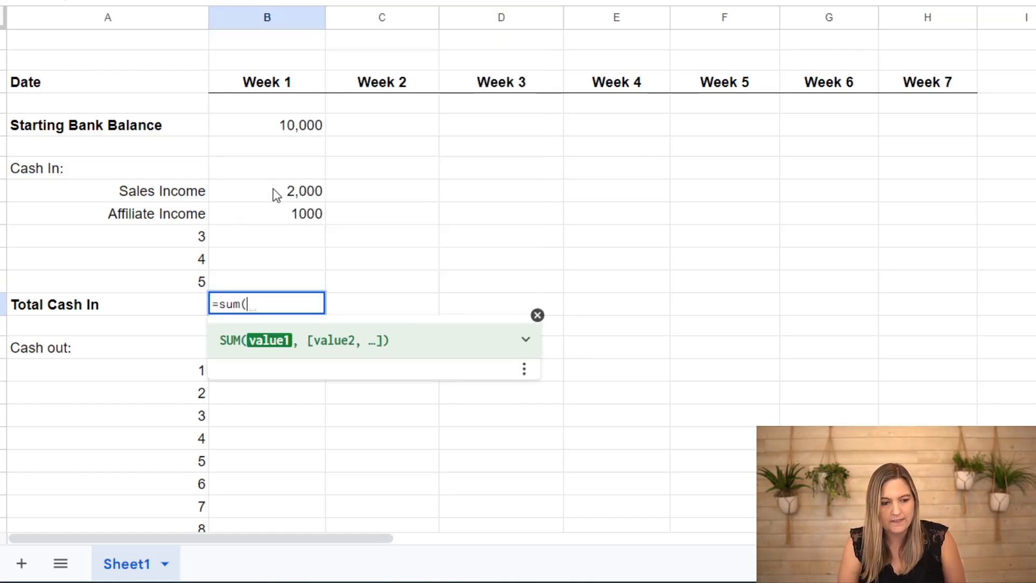
key(Up)
key(shift+Up)
key(shift+Up)
key(shift+Up)
key(shift+Up)
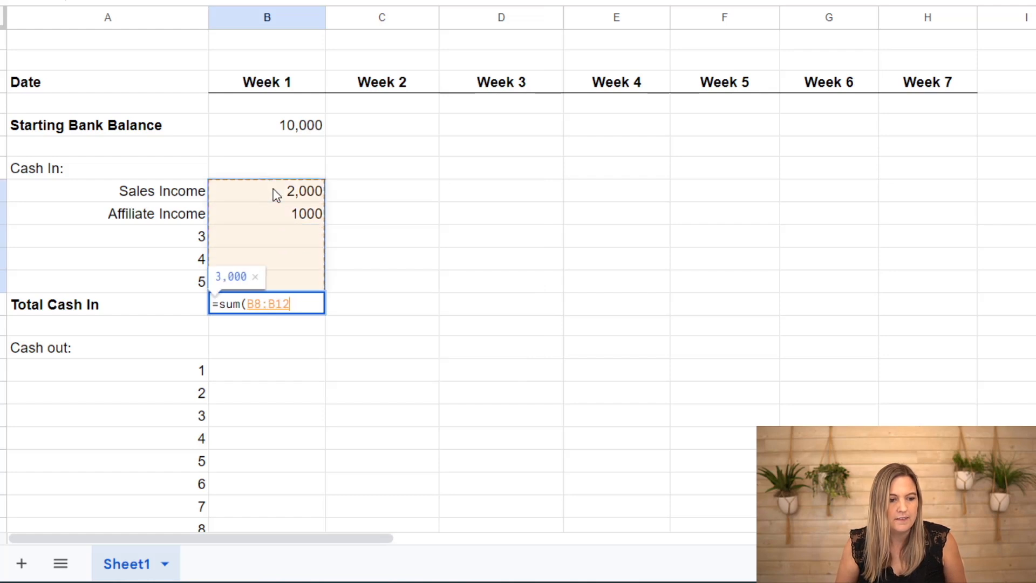
key(Return)
key(Up)
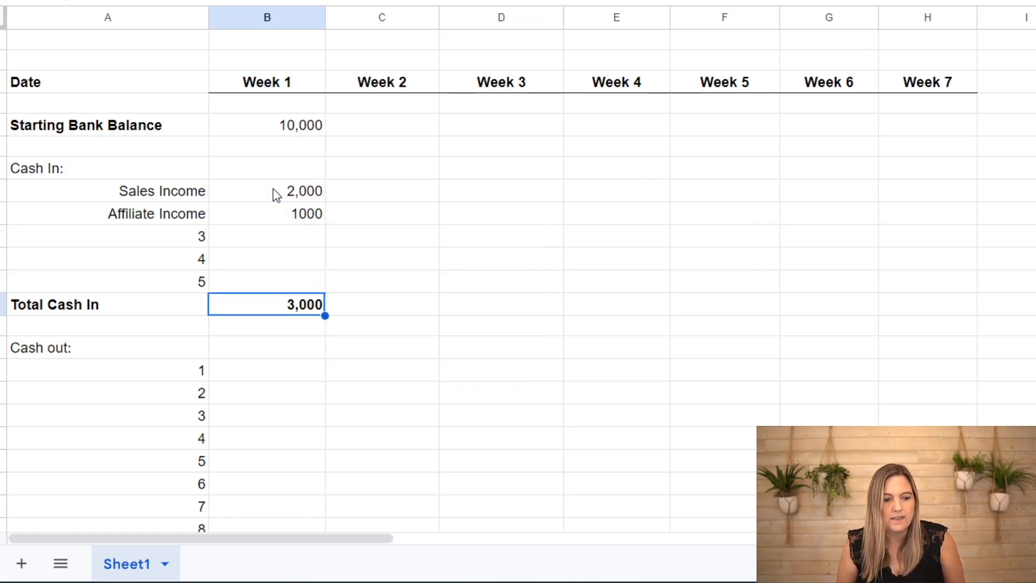
Copy the Week 1 Total Cash In formula across Week 2 through Week 7
key(ctrl+c)
key(Right)
key(ctrl+v)
key(Right)
key(ctrl+v)
key(Right)
key(ctrl+v)
key(Right)
key(ctrl+v)
key(Right)
key(ctrl+v)
key(Right)
key(ctrl+v)
key(Left)
key(Left)
key(Left)
key(Left)
key(Left)
key(Left)
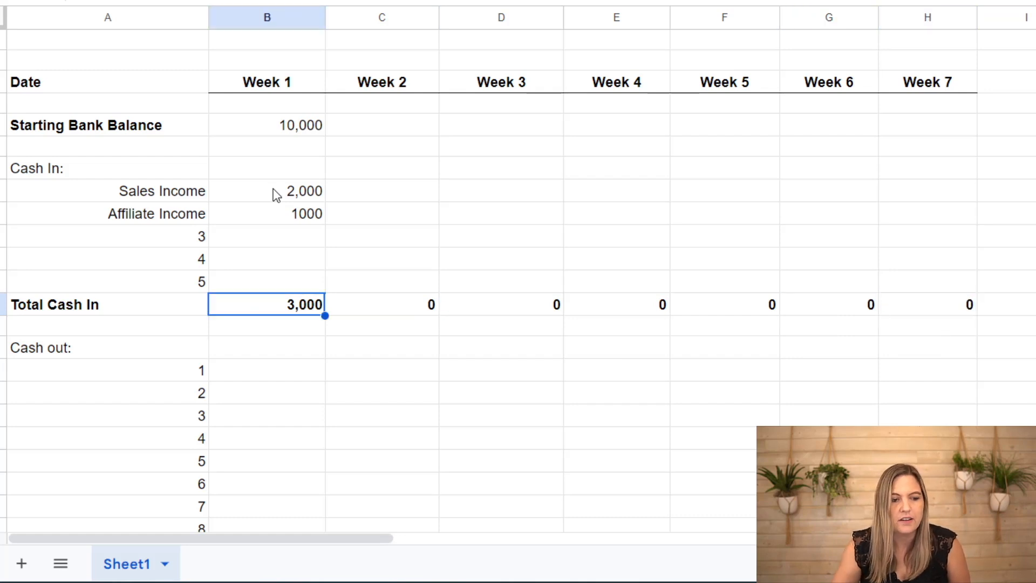
Label the first Cash out row "Credit Card 1"
click(295, 365)
scroll(201, 254, down, 3)
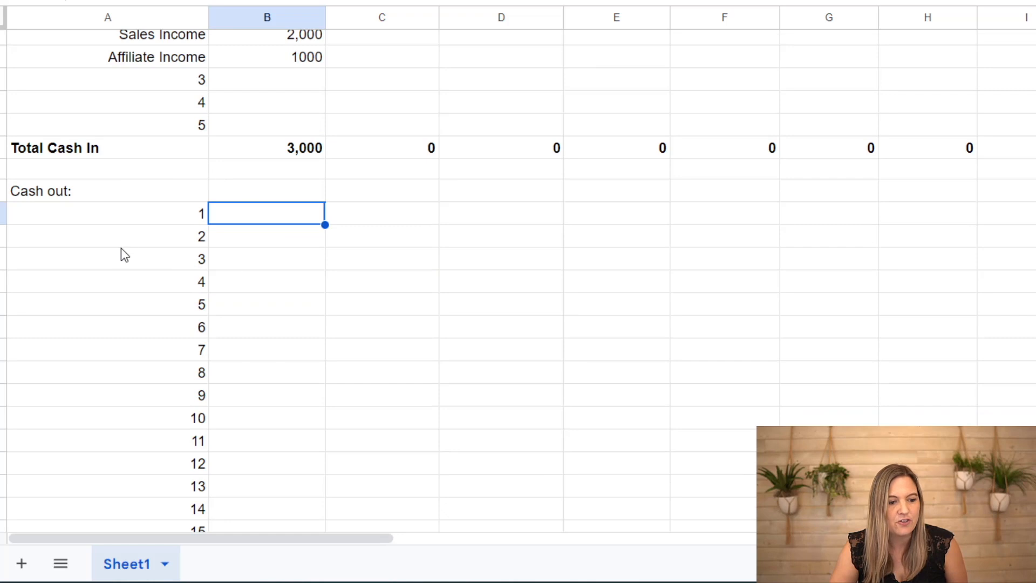
click(122, 221)
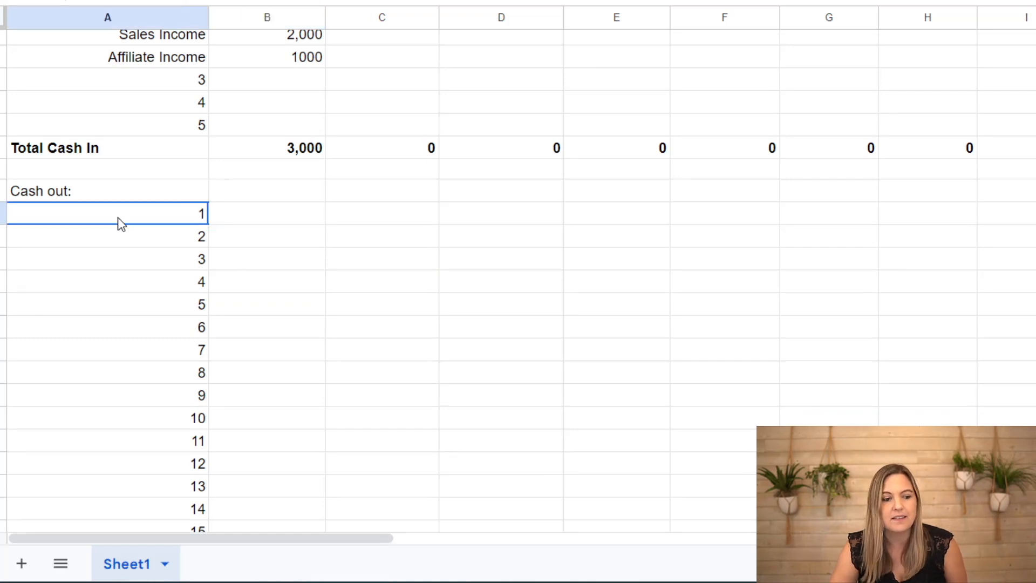
text(Credit Card 1)
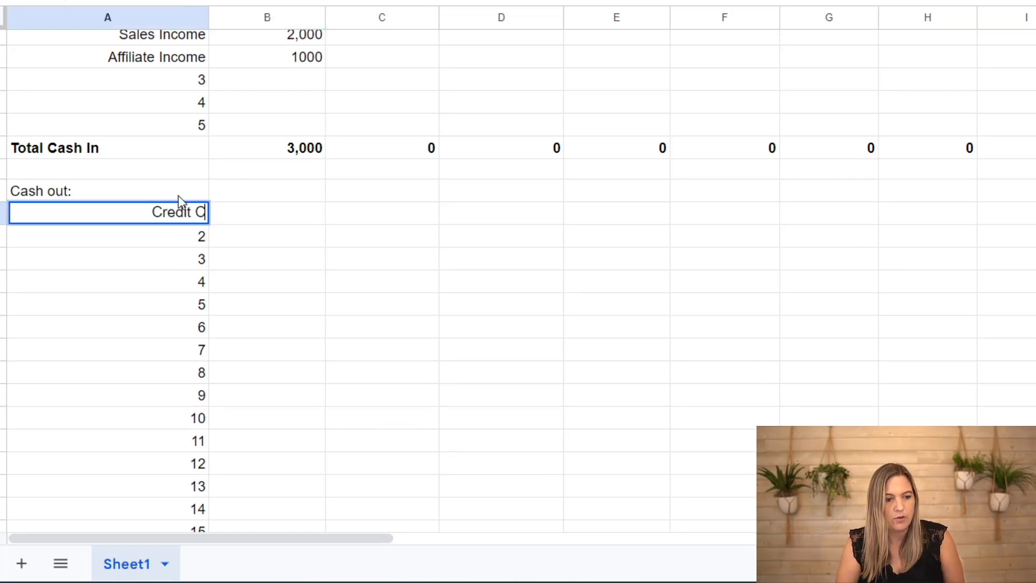
key(Tab)
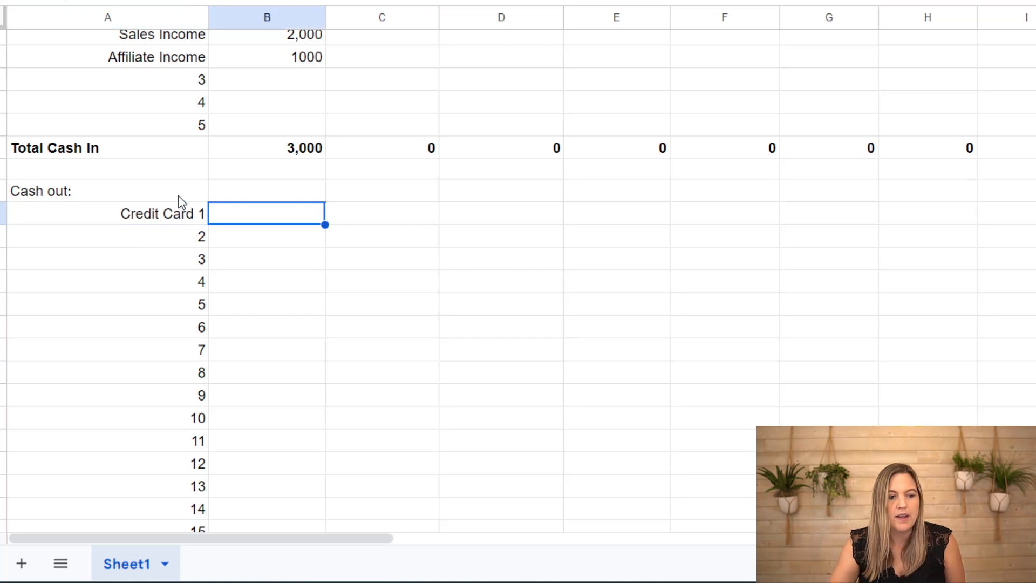
Review the Week 1 through Week 7 column headings to decide when the credit card payment falls
scroll(175, 201, up, 3)
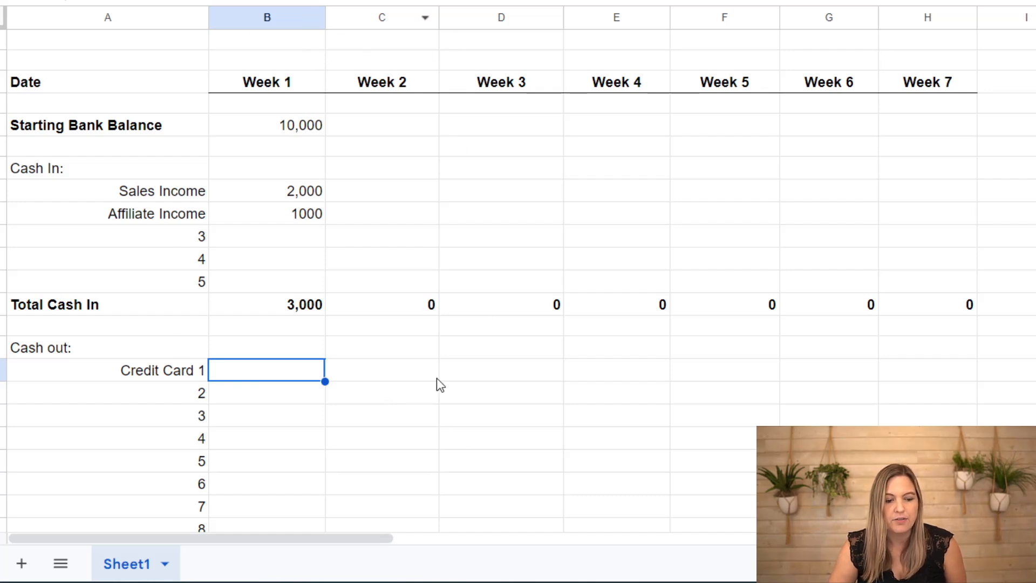
click(496, 374)
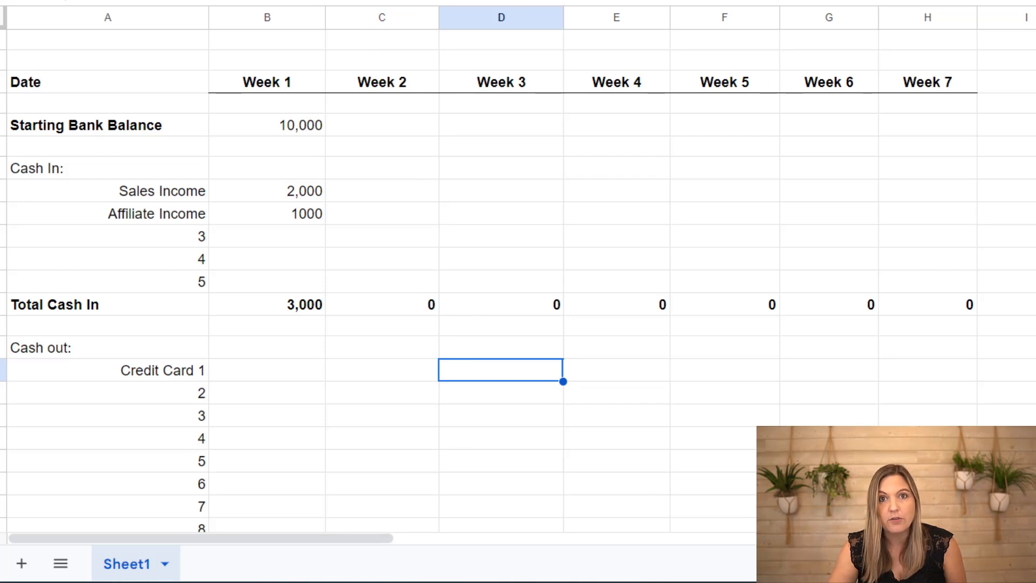
click(273, 86)
click(410, 82)
click(497, 84)
click(644, 89)
click(734, 90)
click(825, 86)
click(902, 87)
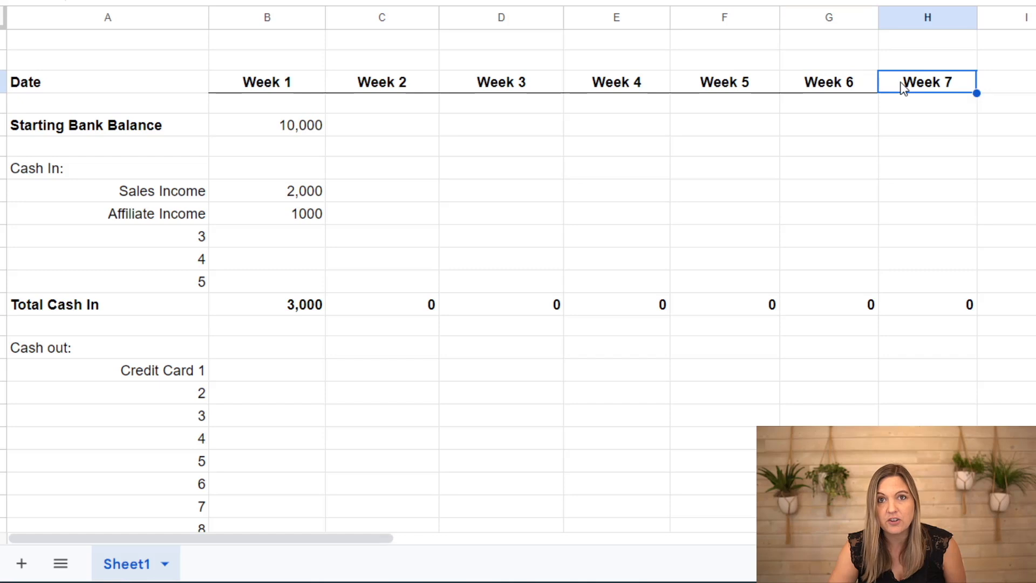
drag(253, 86, 923, 88)
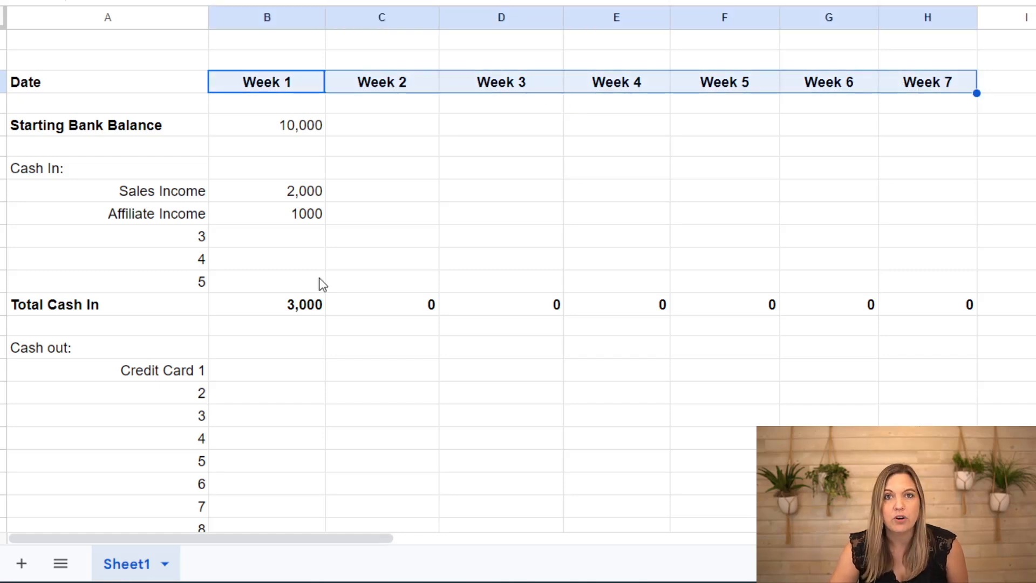
Enter a Credit Card 1 payment of 6000 in Week 3 and copy it to Week 7
click(488, 371)
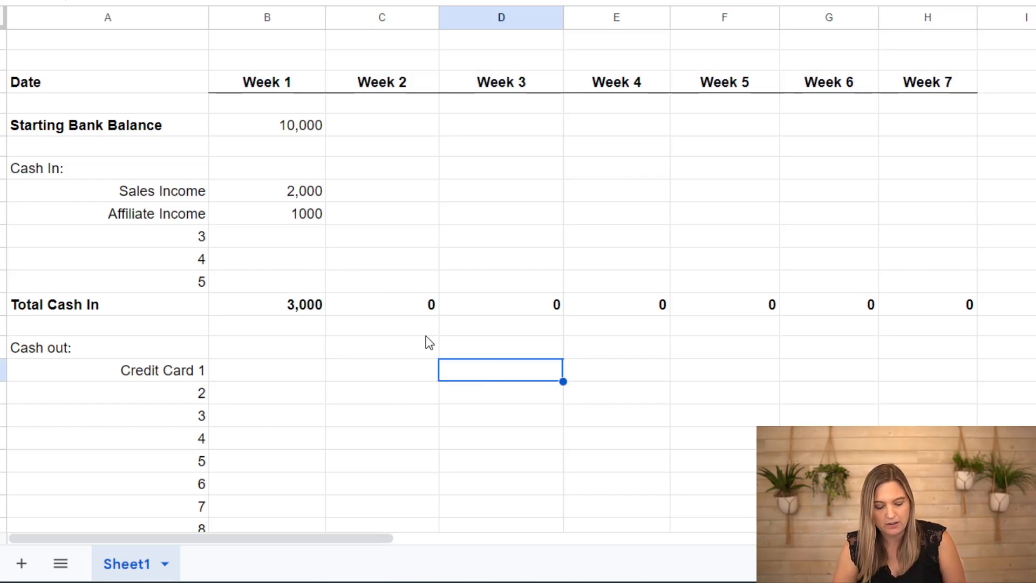
text(6000)
key(Return)
key(Up)
key(ctrl+c)
key(Right)
key(Right)
key(Right)
key(Right)
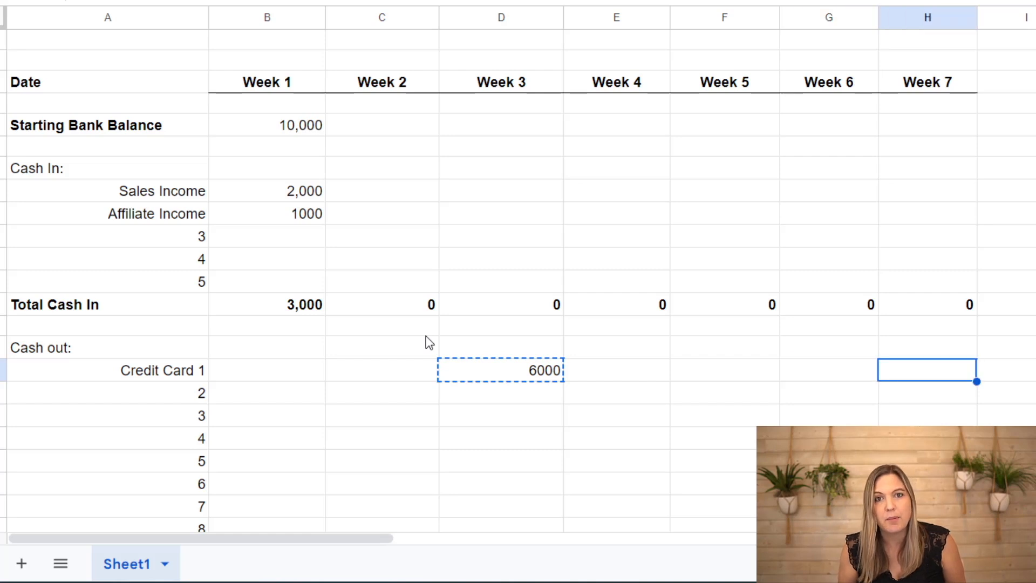
key(ctrl+v)
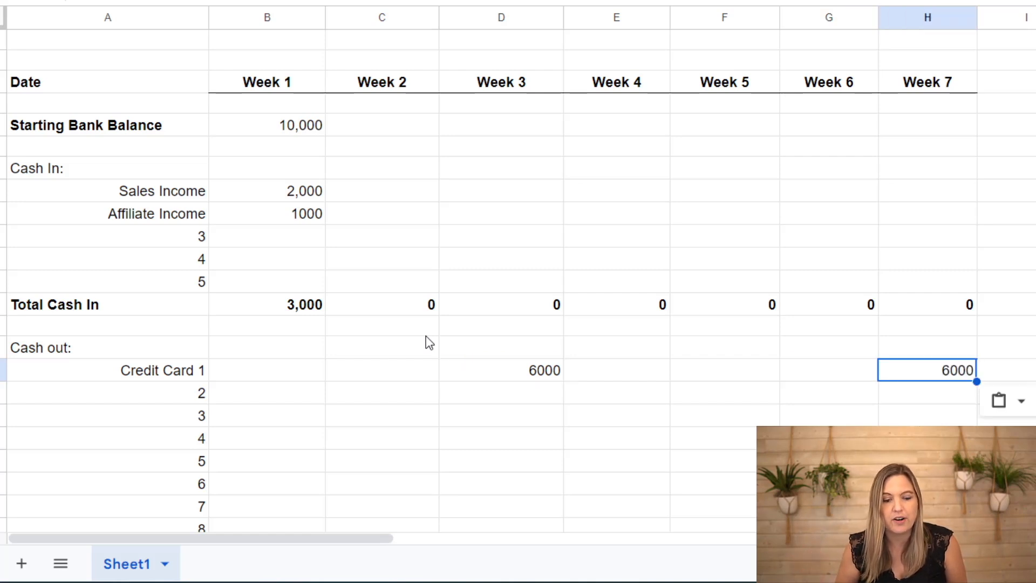
key(Left)
key(Left)
key(Left)
key(Left)
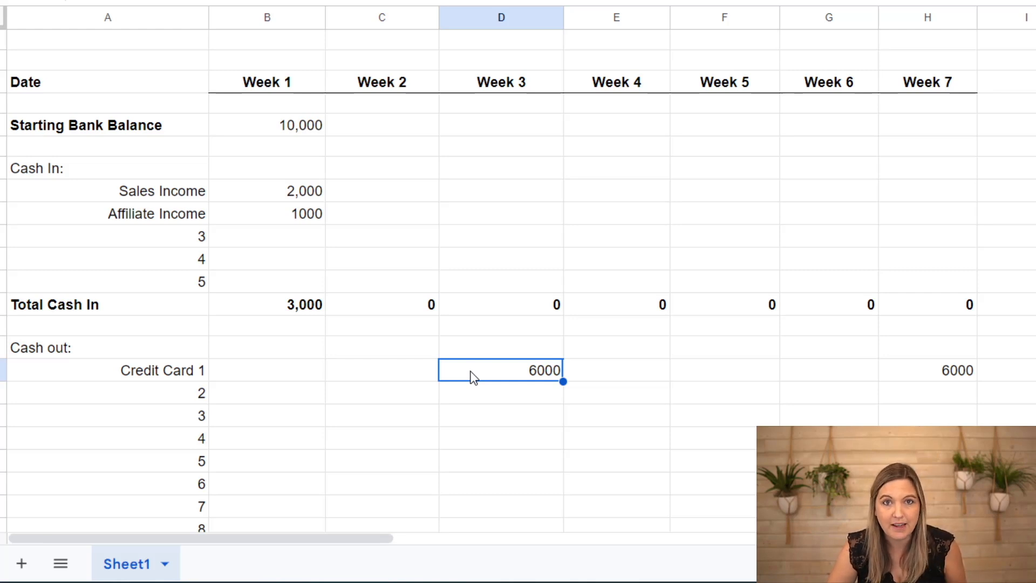
Label the second Cash out row "Insurance" and enter 700 for it in Week 4
click(146, 402)
text(Insurance)
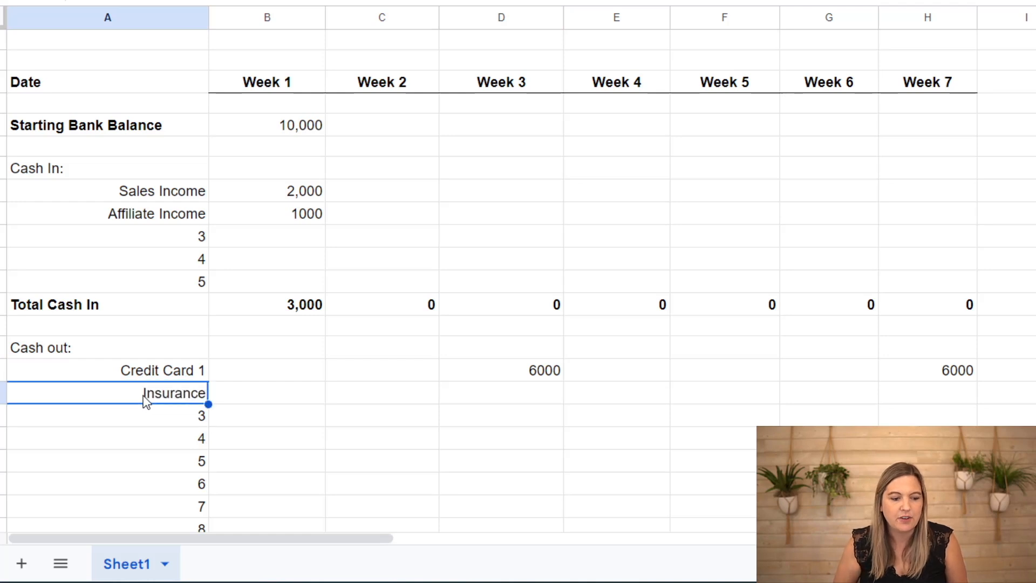
key(Tab)
key(Tab)
key(Tab)
key(Tab)
text(700)
key(Return)
key(Up)
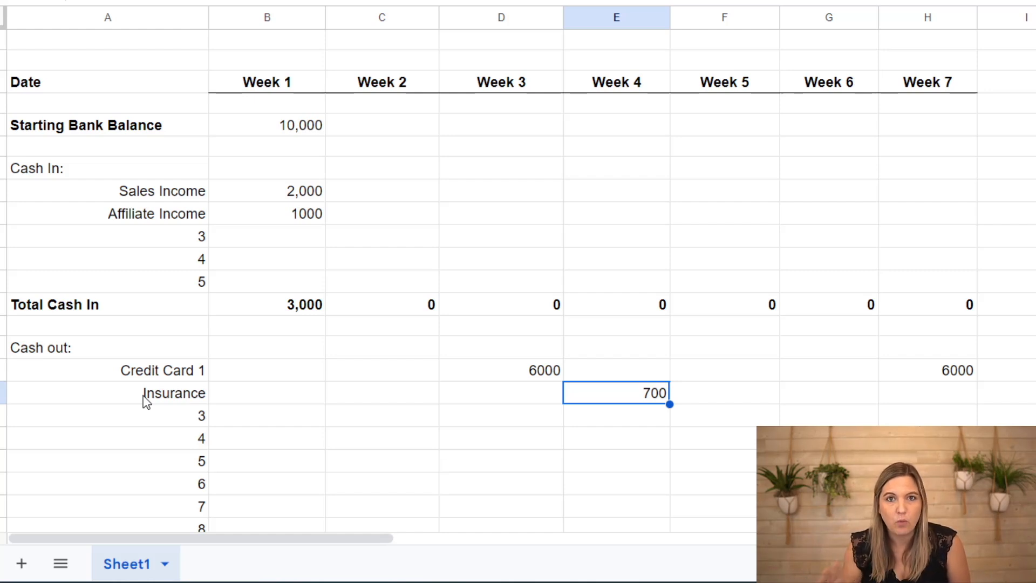
Label the third Cash out row "Payroll" and enter 3000 for it in Week 1
click(138, 416)
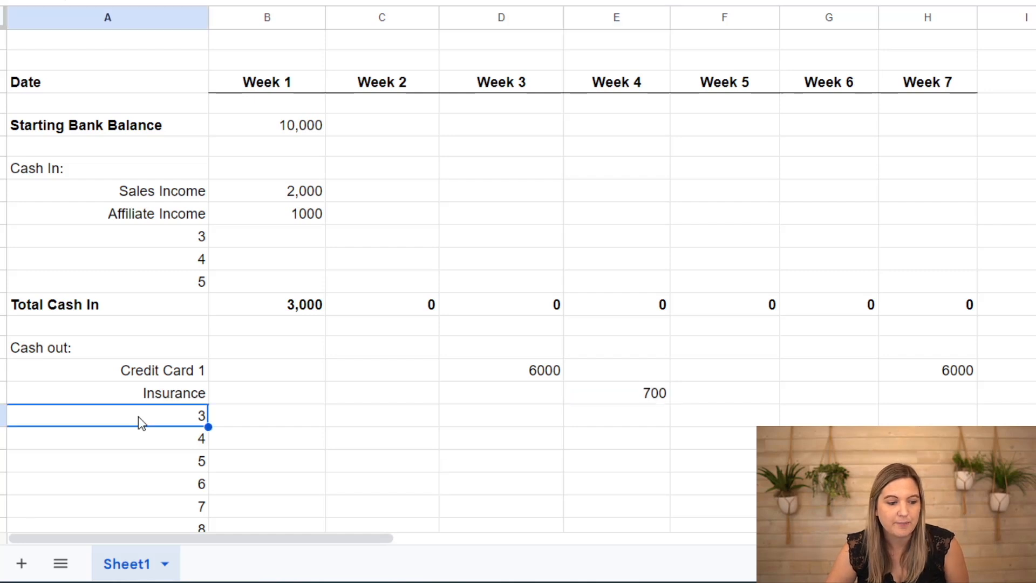
text(Payroll)
key(Tab)
text(3000)
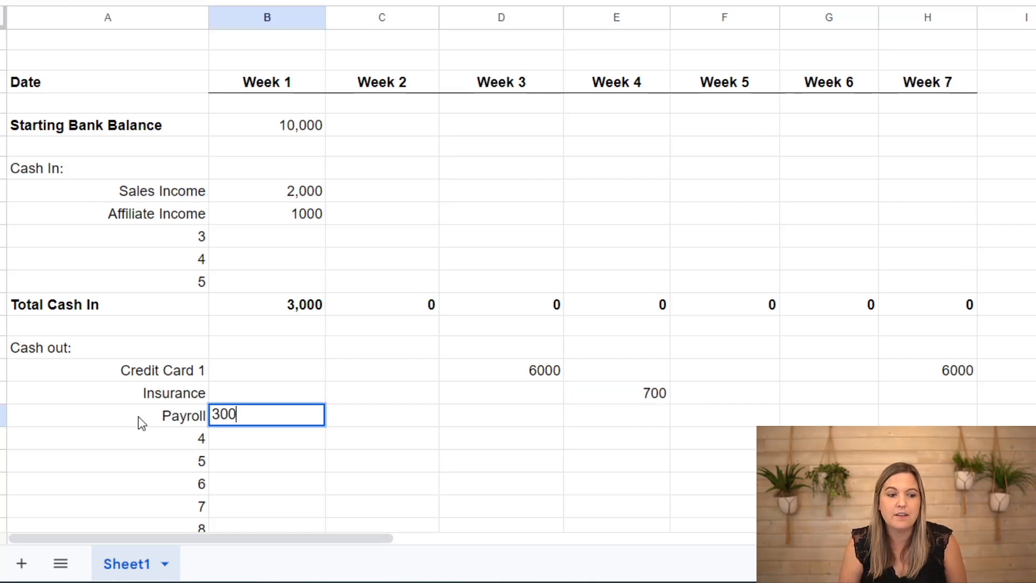
key(Return)
key(Up)
Enter a Payroll amount of 3000 in Week 3 and copy it to Week 5 and Week 7
key(Right)
key(Right)
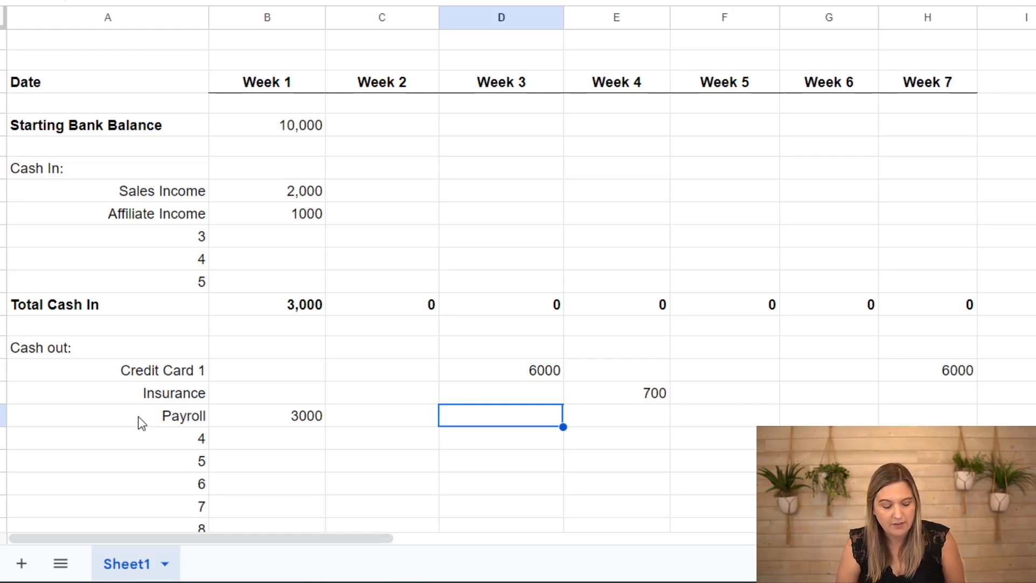
text(3000)
key(Return)
key(Up)
key(ctrl+c)
key(Right)
key(Right)
key(ctrl+v)
key(Right)
key(Right)
key(ctrl+v)
key(Left)
key(Left)
key(Left)
key(Left)
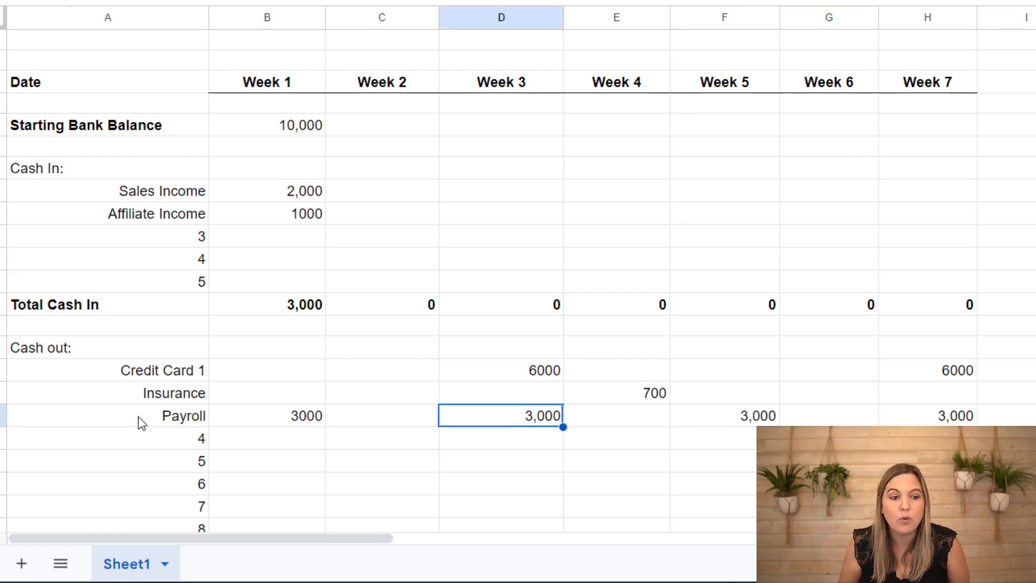
Copy the Week 1 Sales Income and Affiliate Income amounts across Week 2 through Week 7
click(104, 195)
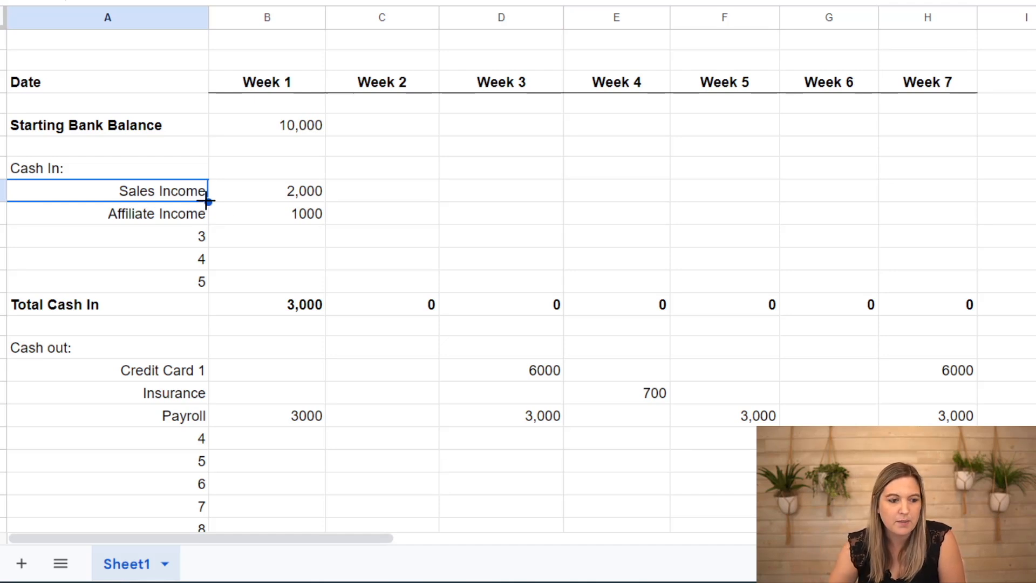
click(248, 201)
key(shift+Down)
key(ctrl+c)
click(377, 199)
key(ctrl+v)
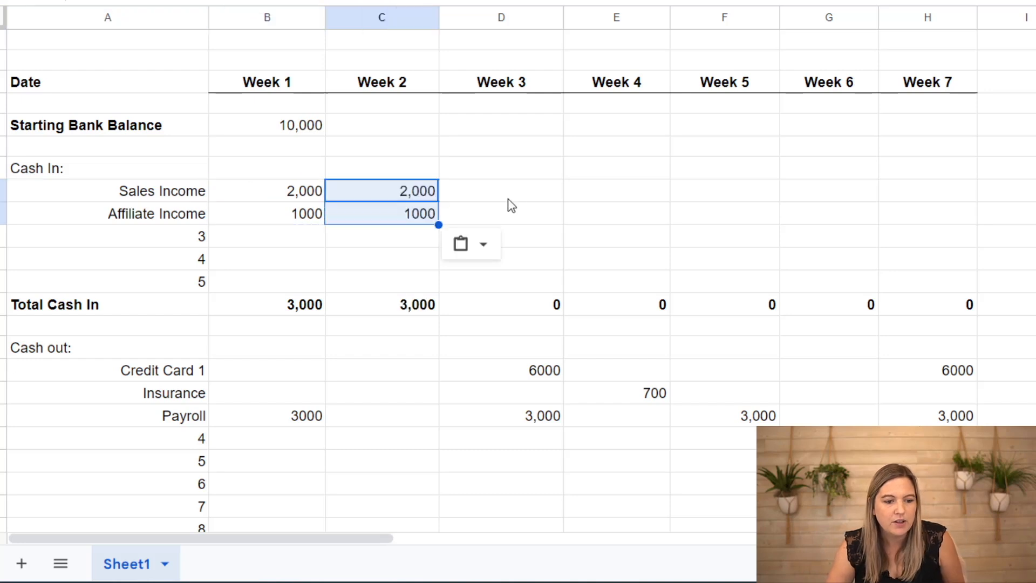
click(515, 203)
key(ctrl+v)
click(584, 200)
key(ctrl+v)
click(708, 201)
key(ctrl+v)
click(831, 200)
key(ctrl+v)
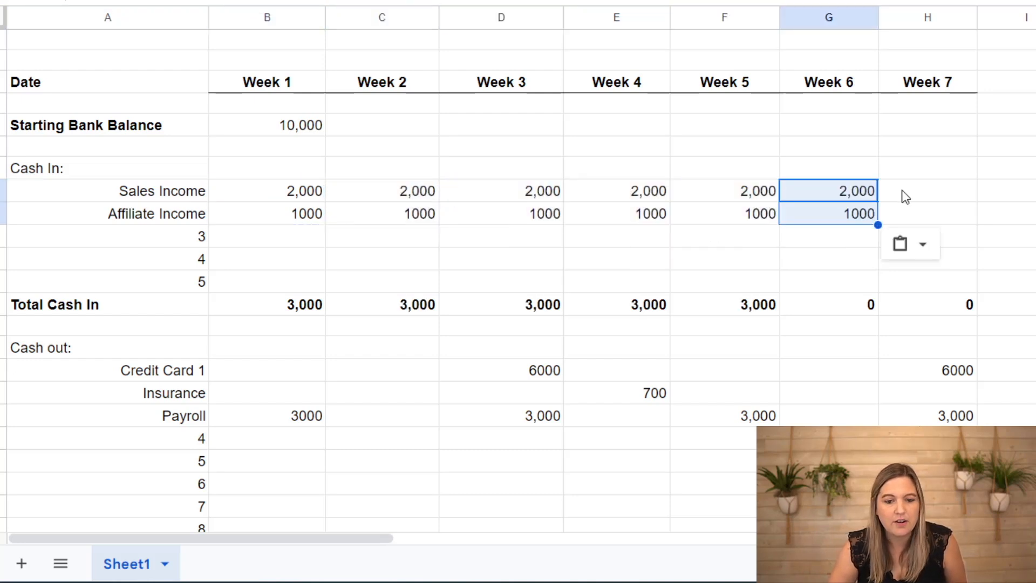
click(925, 191)
key(ctrl+v)
click(562, 169)
click(480, 212)
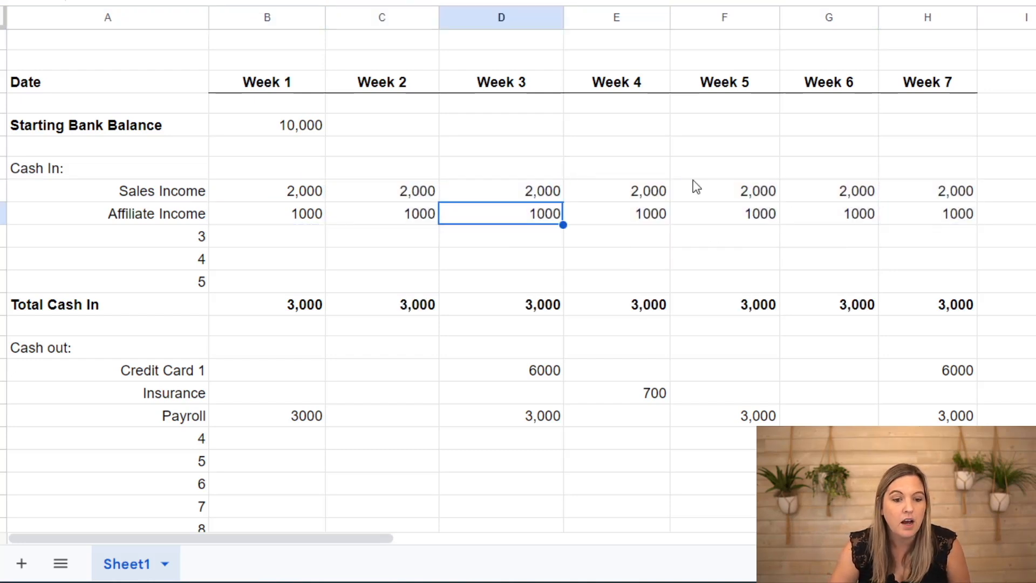
Set the Week 4 Affiliate Income amount to 5000
click(609, 193)
key(Down)
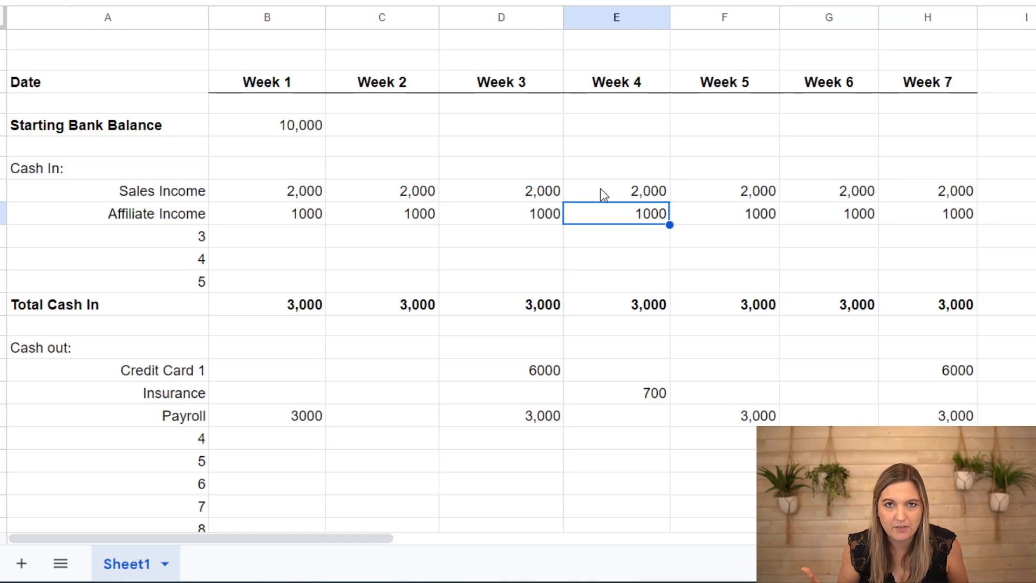
text(50)
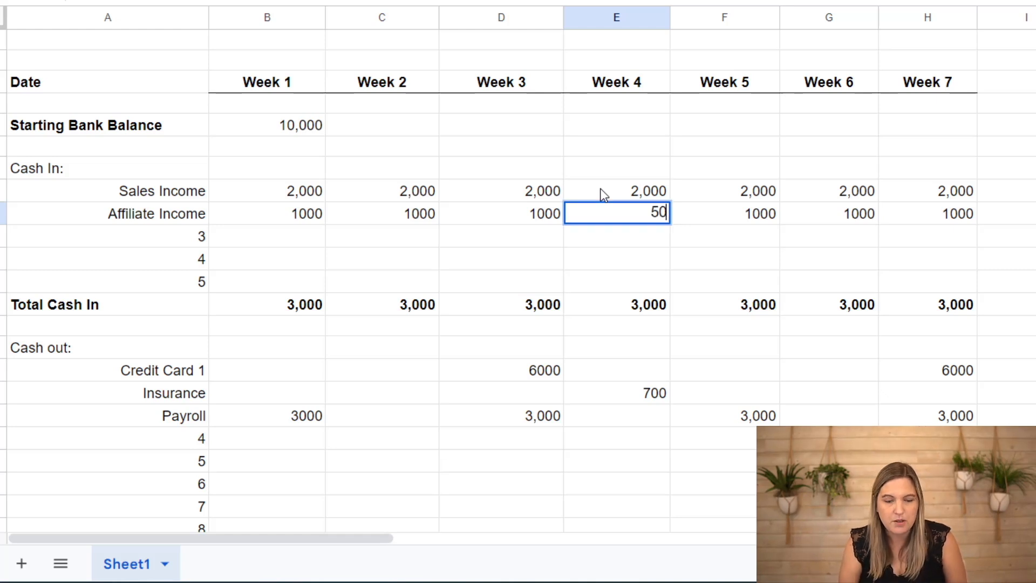
text(00)
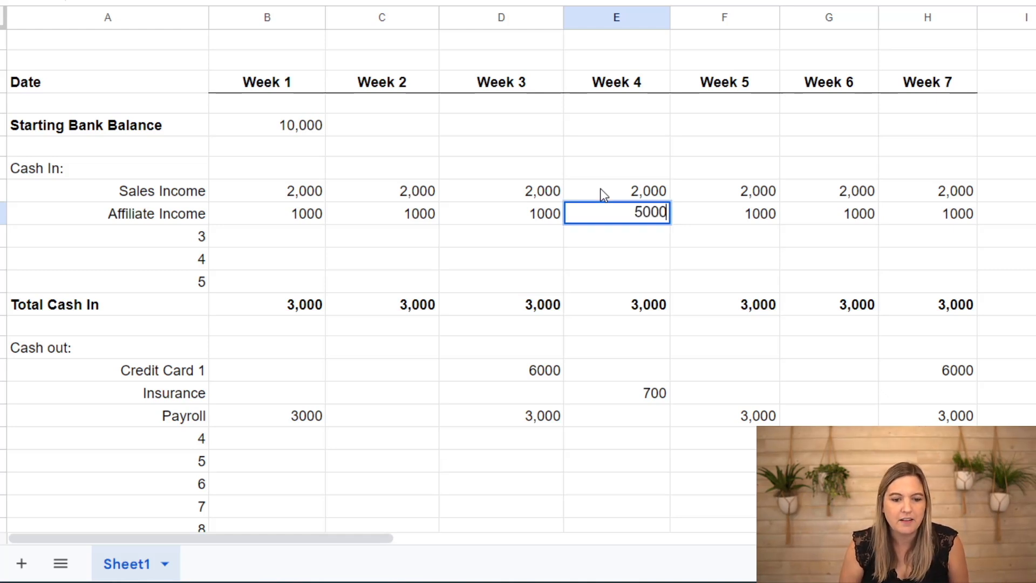
key(Return)
key(Up)
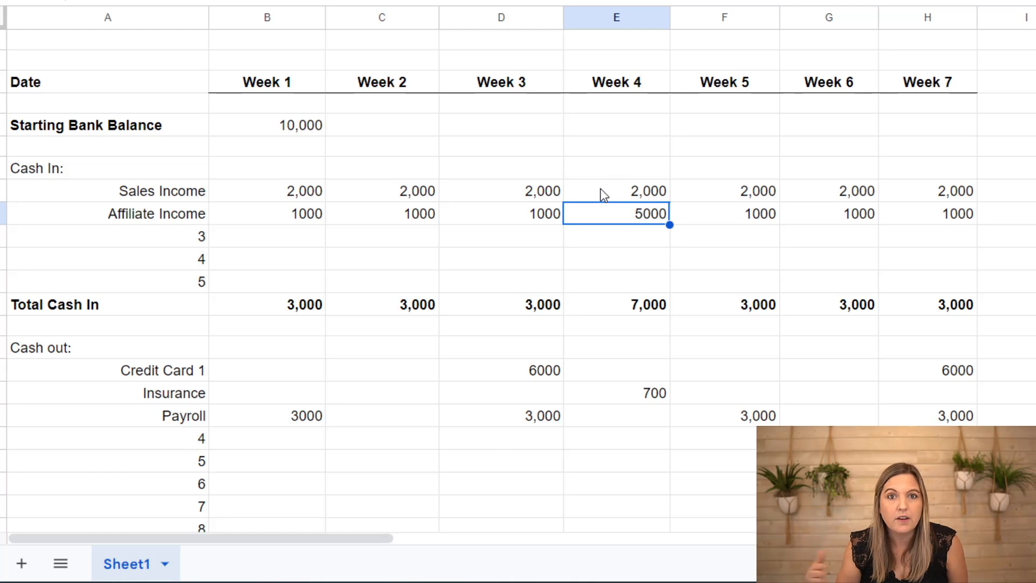
Set the Week 7 Affiliate Income amount to 5000
key(Right)
key(Right)
key(Right)
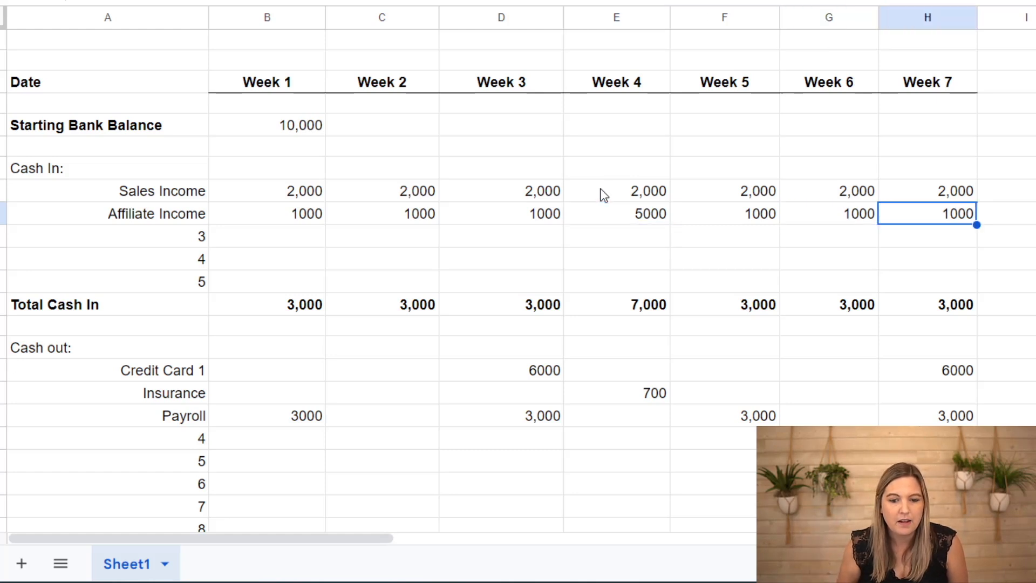
text(5000)
key(Return)
key(Up)
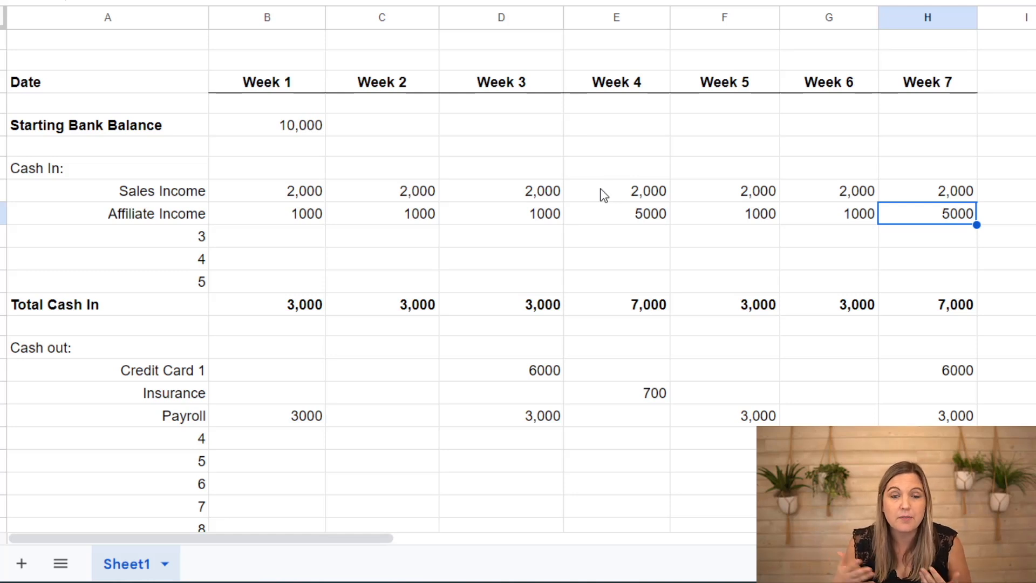
Sum B16:B32 in the Week 1 Total Cash Out cell and copy the formula across Week 2 through Week 7
key(Up)
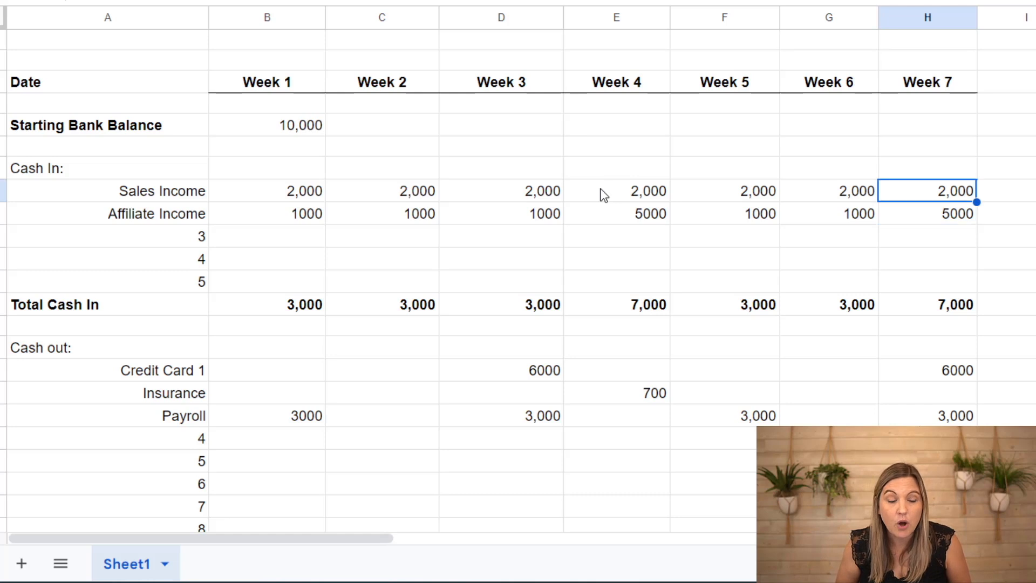
key(Left)
key(Left)
key(Left)
key(Left)
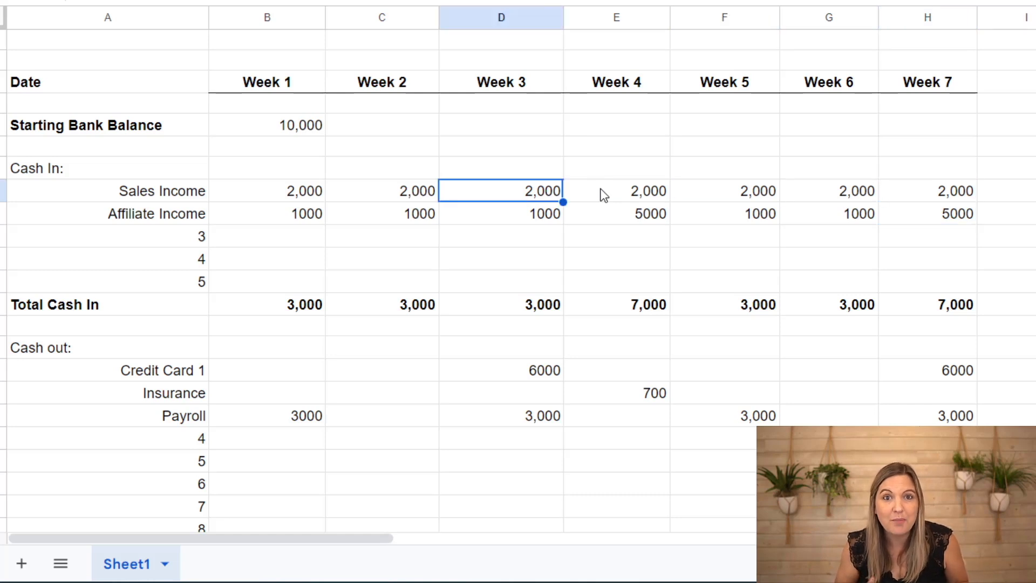
key(Down)
key(Down)
key(Down)
key(Down)
key(Down)
key(Down)
key(Down)
key(Down)
key(Down)
key(Down)
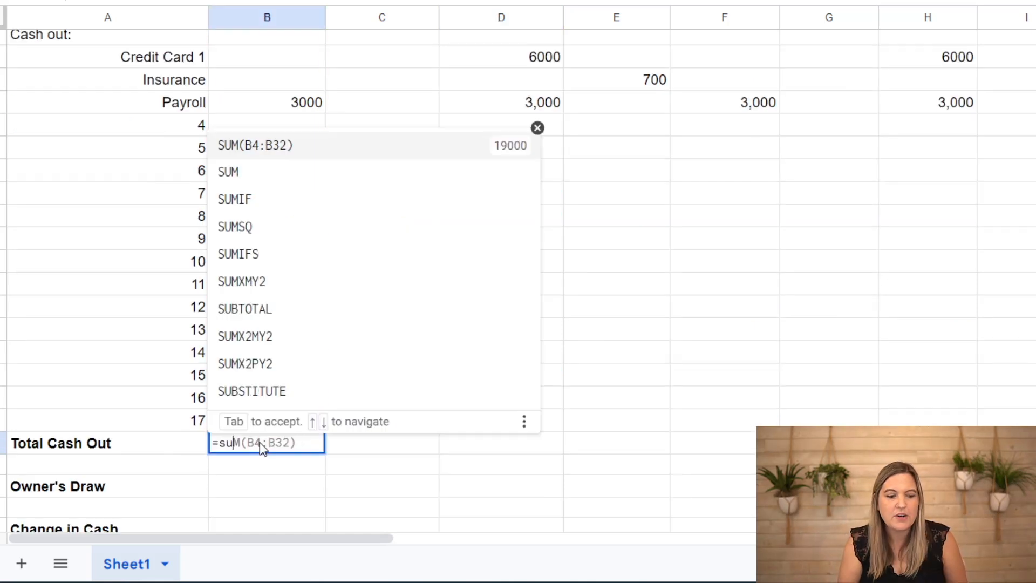
text(m()
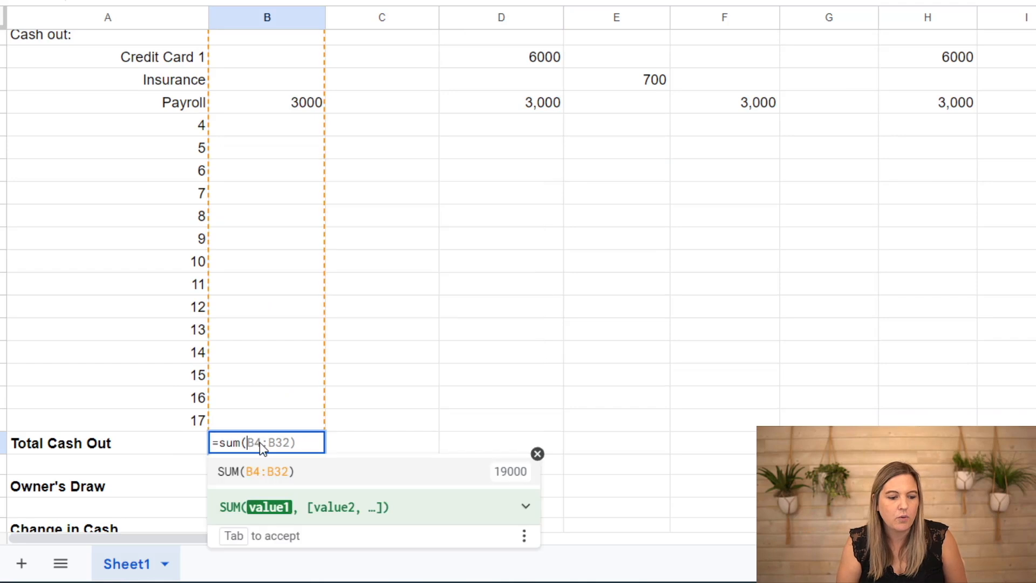
drag(263, 419, 228, 63)
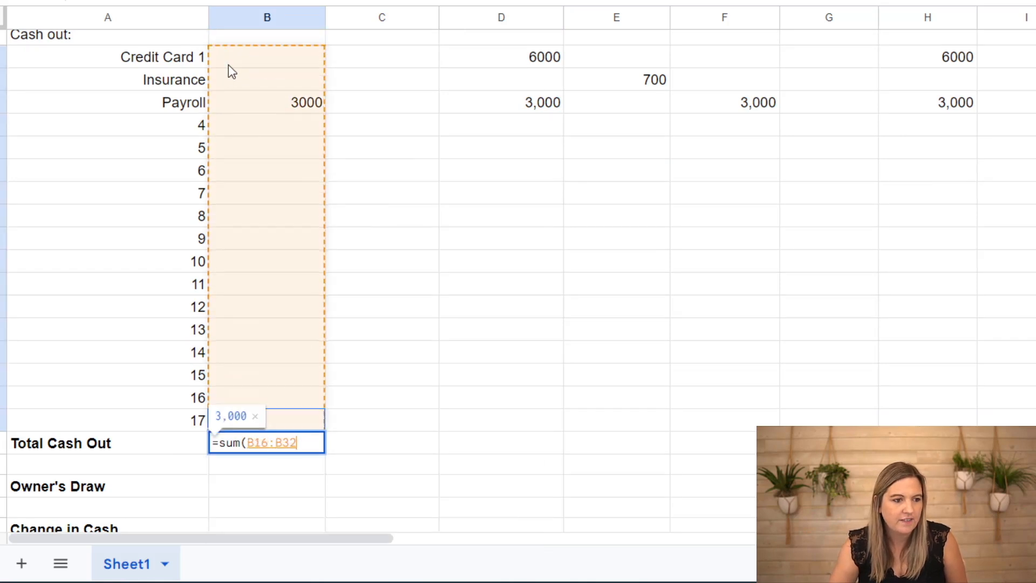
key(Return)
key(Up)
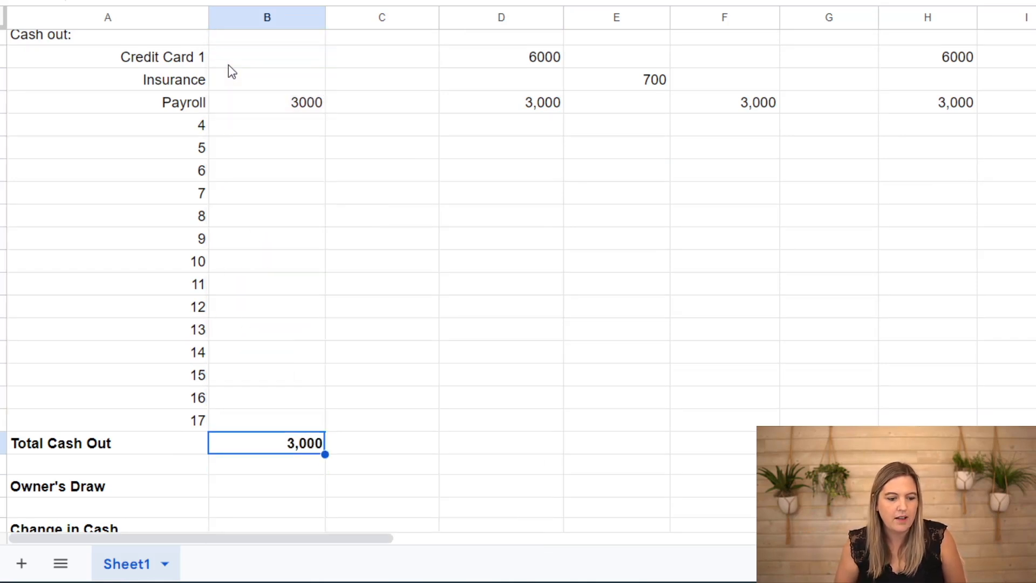
drag(325, 454, 820, 450)
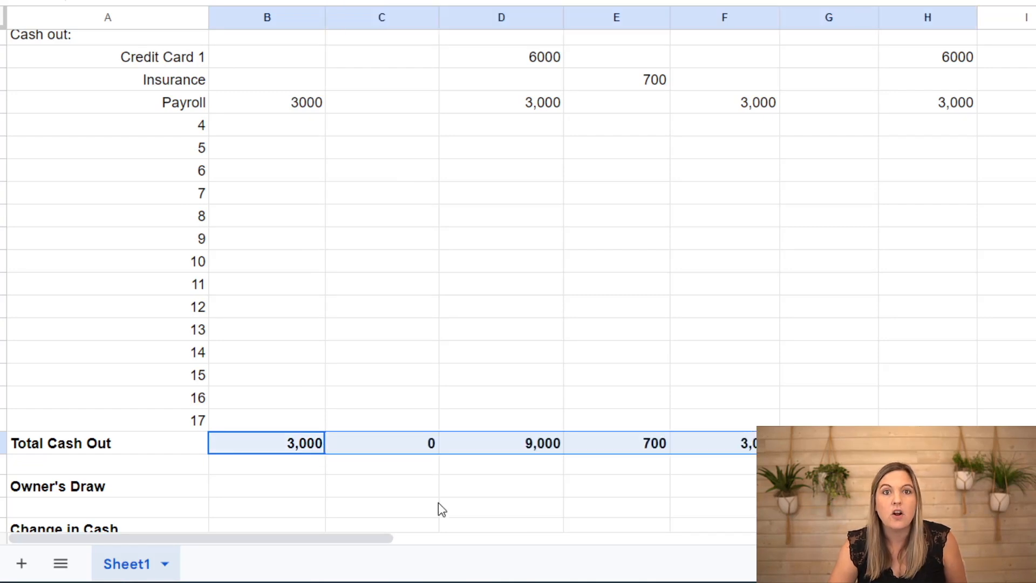
click(265, 392)
scroll(343, 294, up, 5)
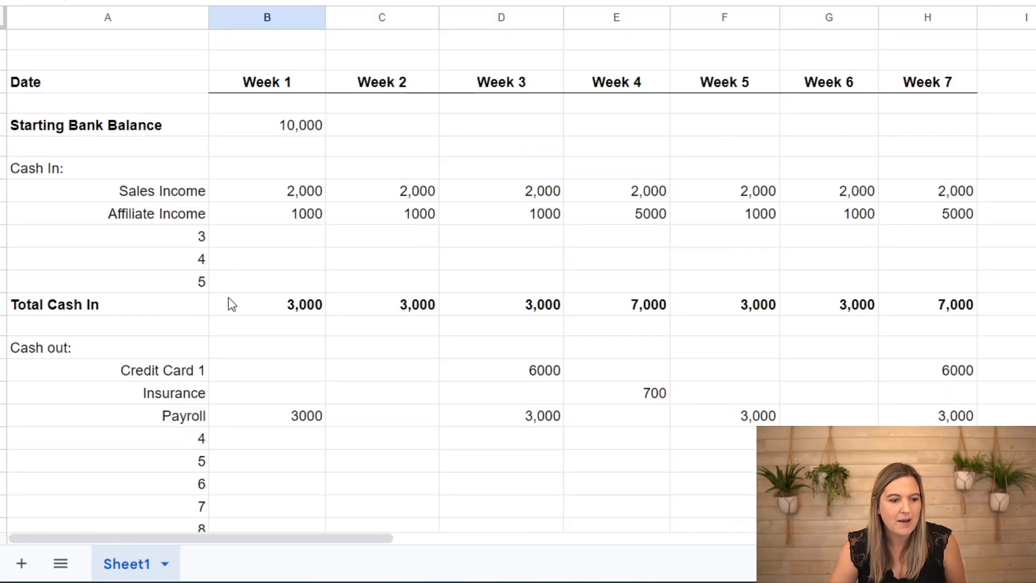
scroll(280, 433, down, 5)
scroll(255, 323, up, 5)
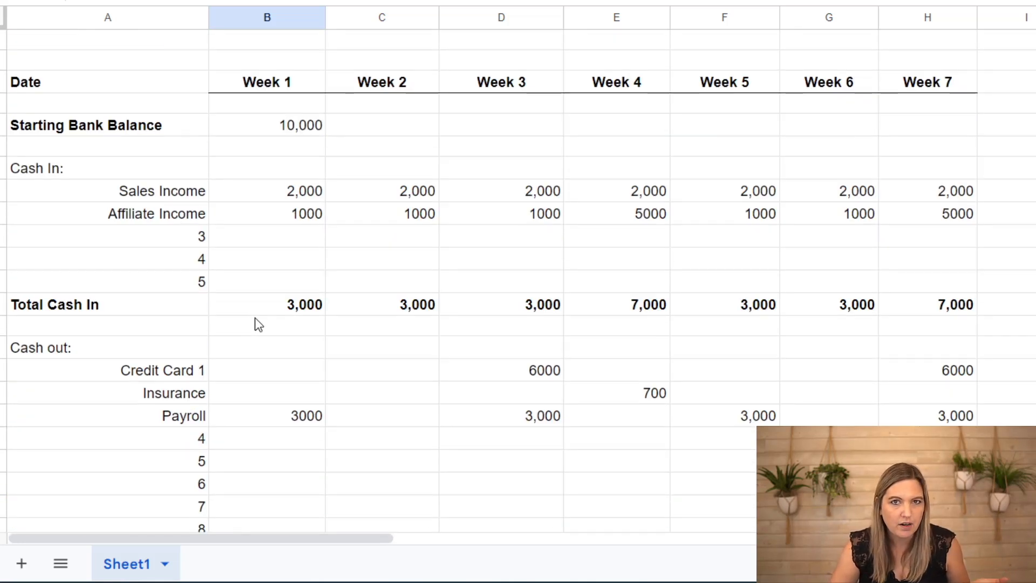
Enter an Owner's Draw of 3000 in Week 4 and in Week 7
scroll(264, 305, down, 7)
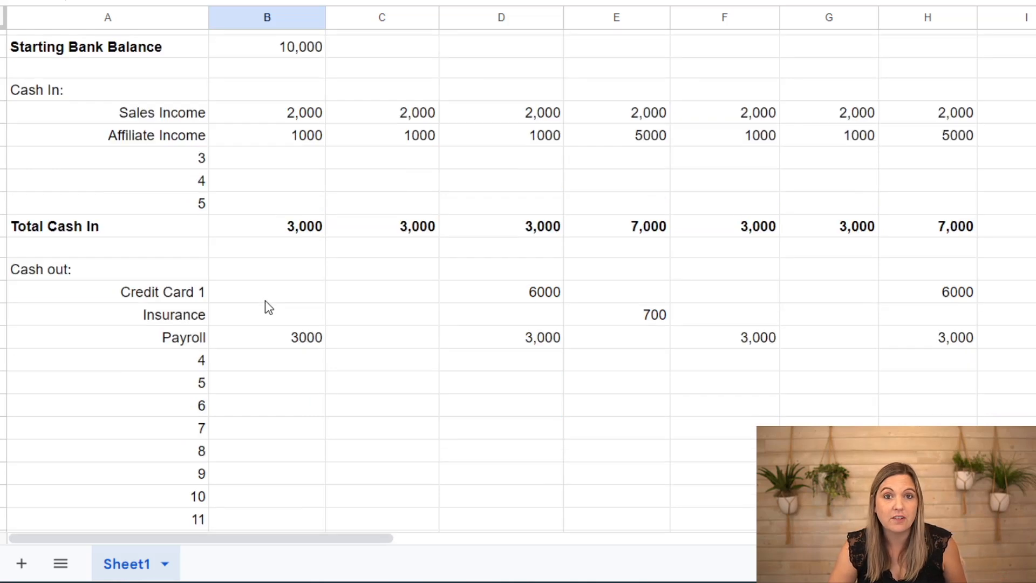
click(267, 336)
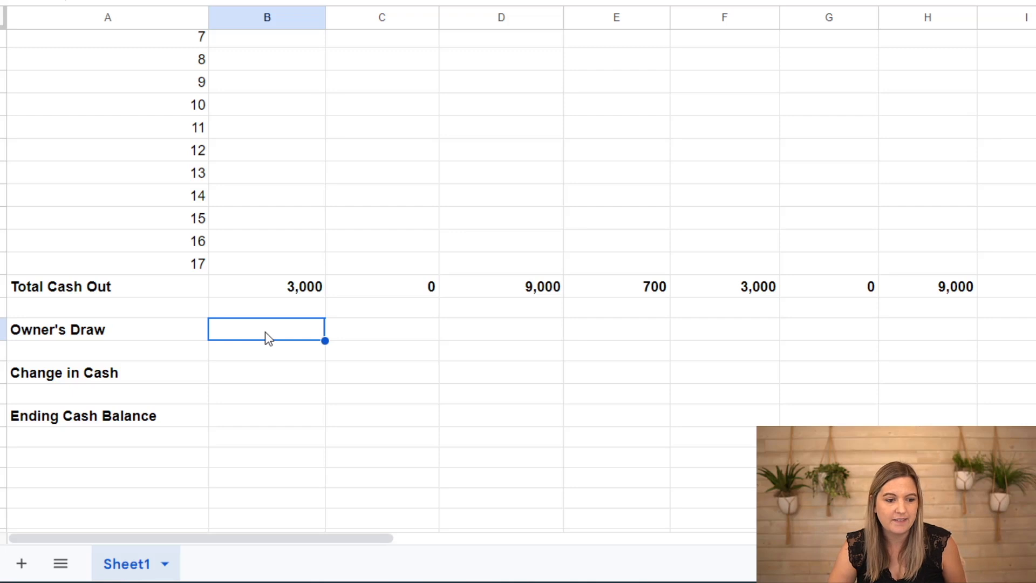
click(598, 336)
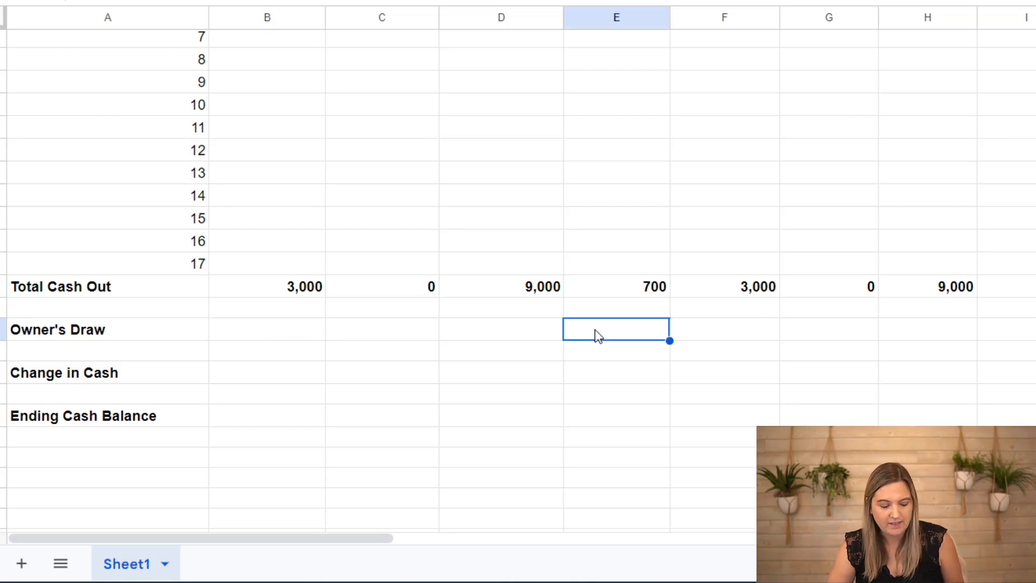
text(3000)
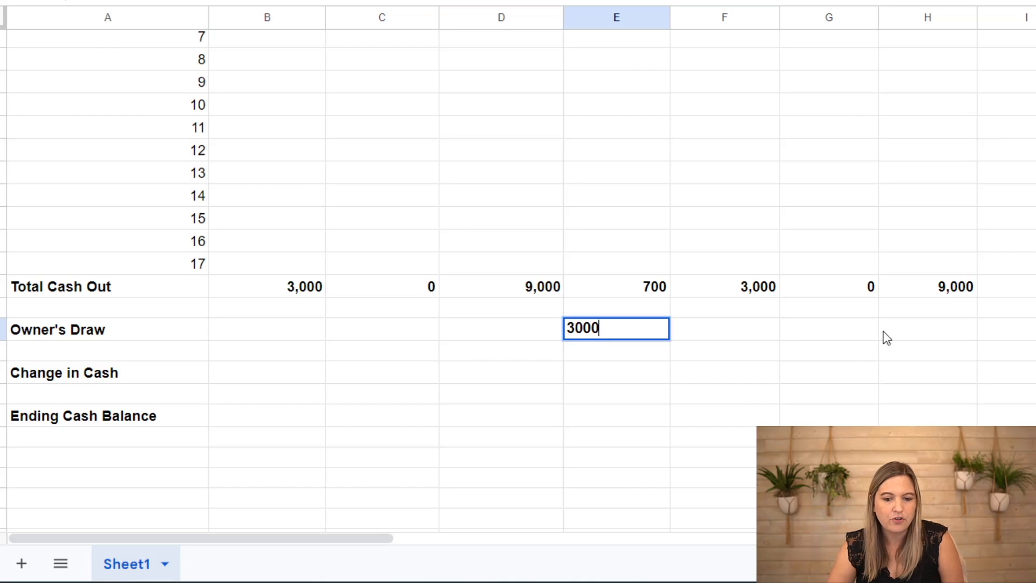
click(937, 337)
text(3000)
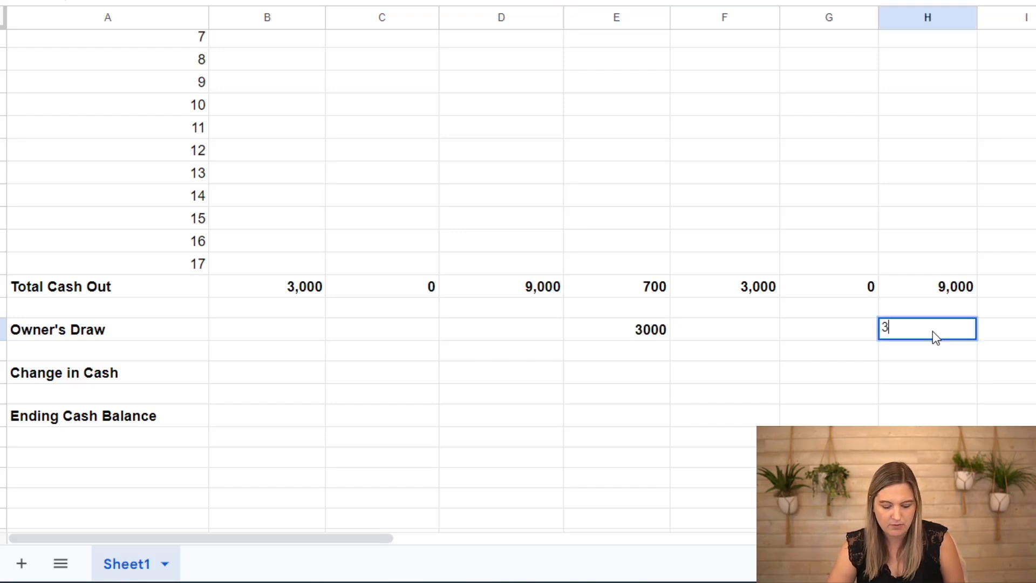
key(Return)
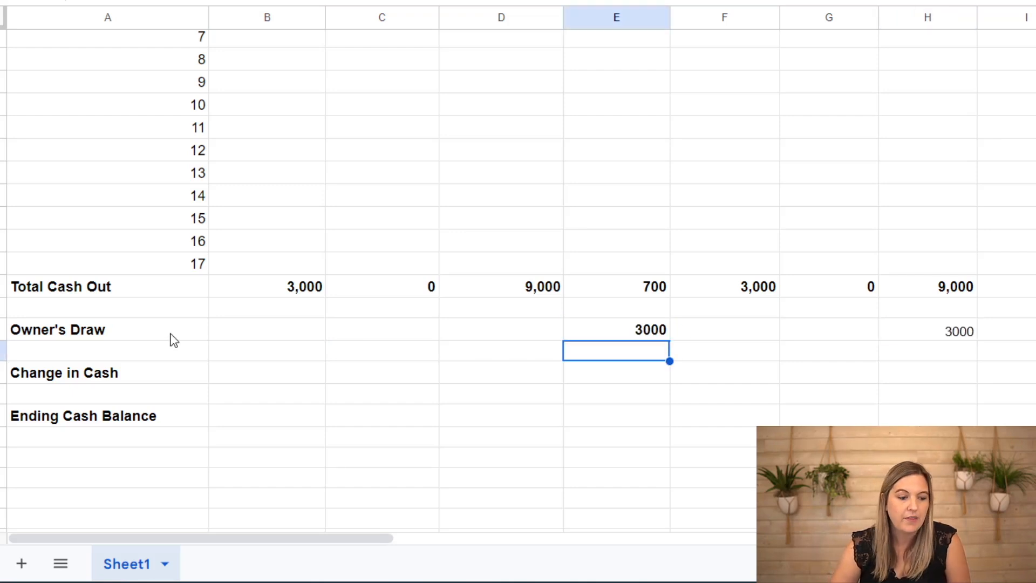
Calculate the Week 1 Change in Cash as Total Cash In minus Total Cash Out minus Owner's Draw, using =B13-B33-B35
click(171, 334)
click(199, 382)
click(260, 377)
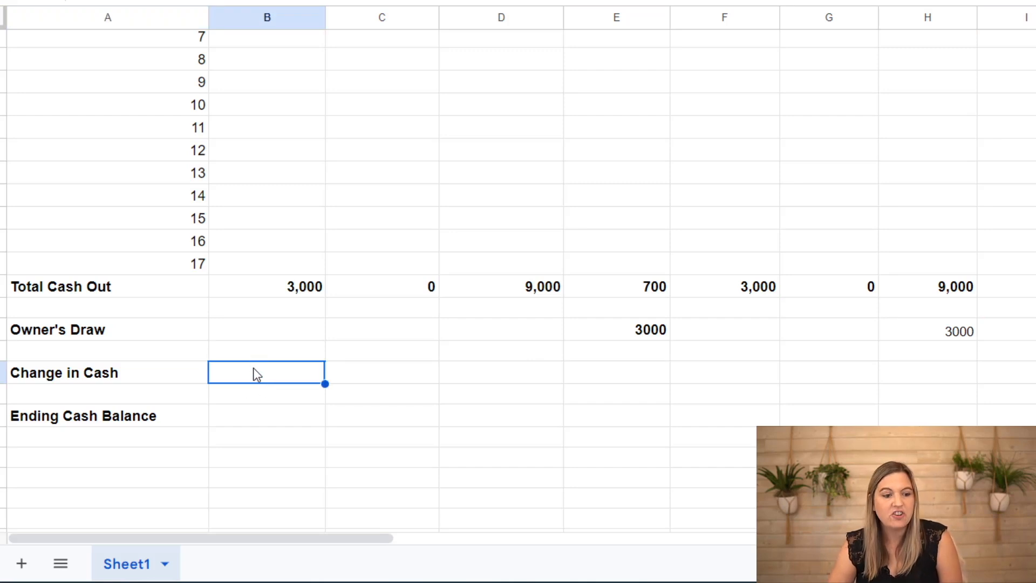
text(=)
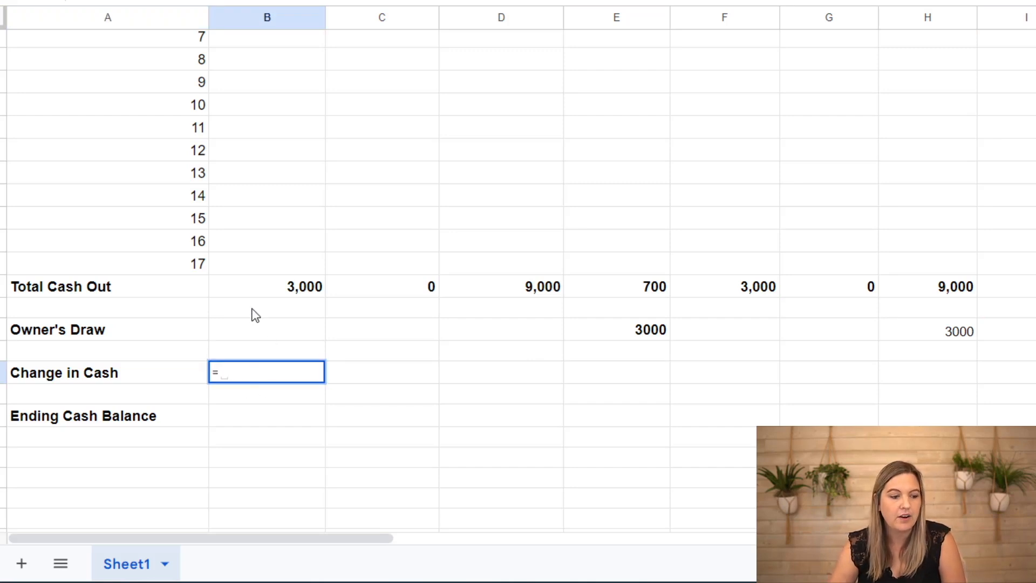
scroll(227, 299, up, 6)
scroll(216, 291, up, 3)
click(272, 303)
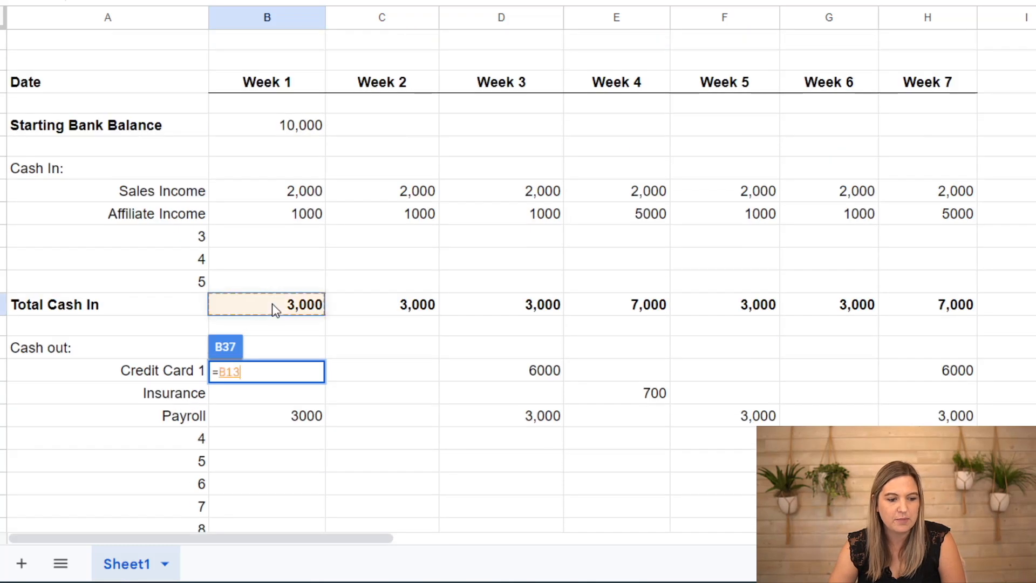
text(-)
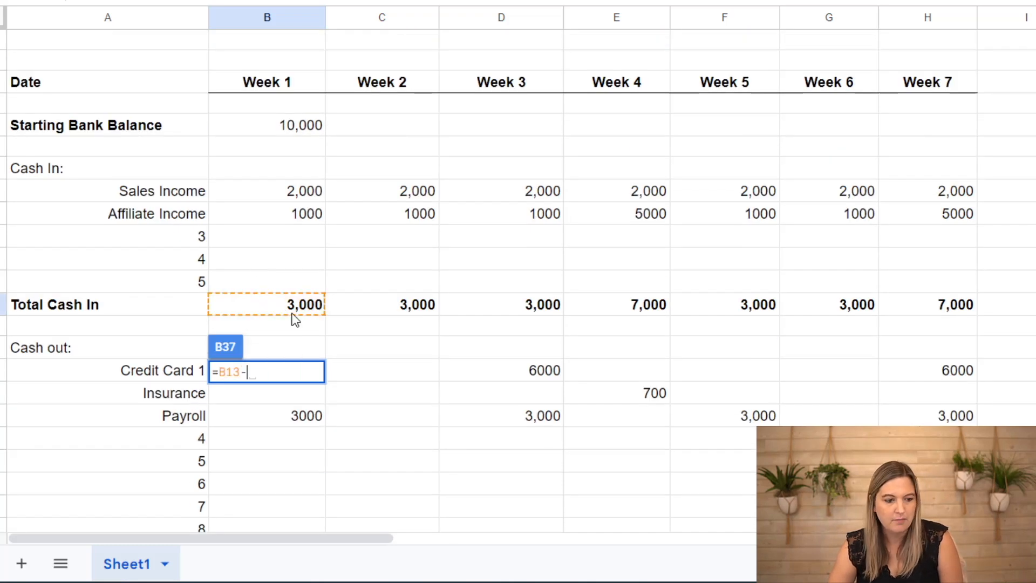
scroll(292, 313, down, 6)
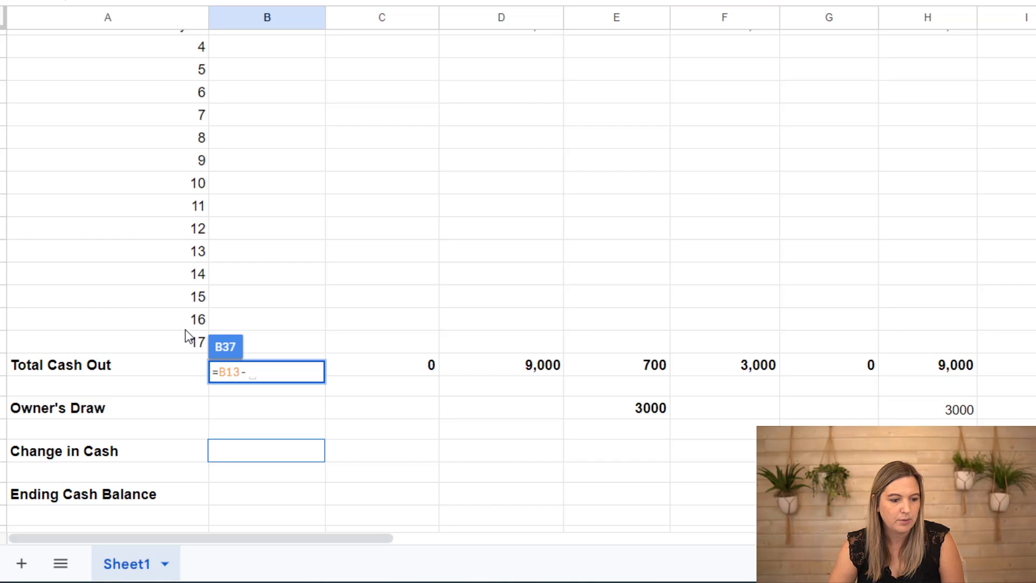
scroll(272, 223, down, 3)
click(277, 218)
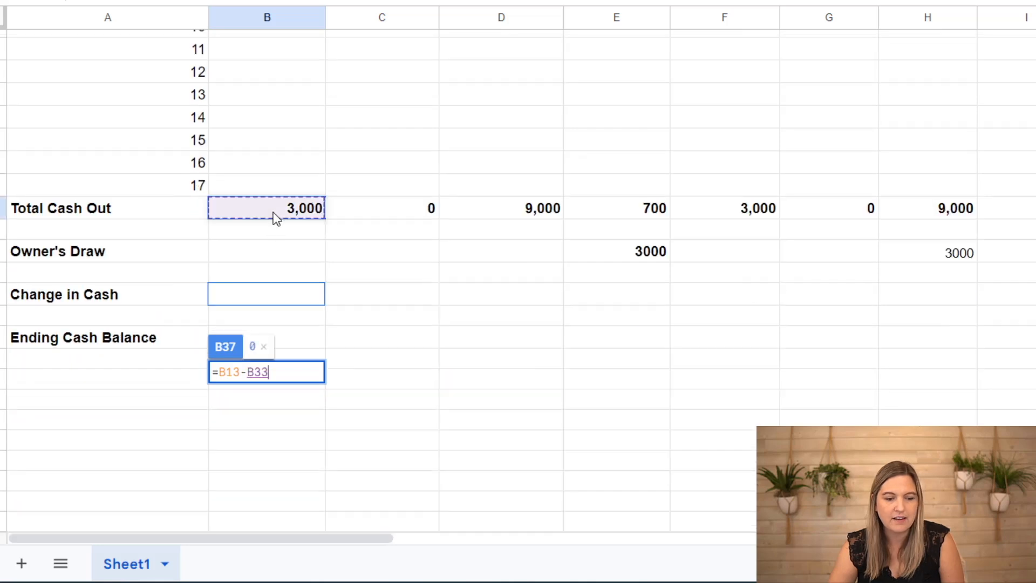
text(-)
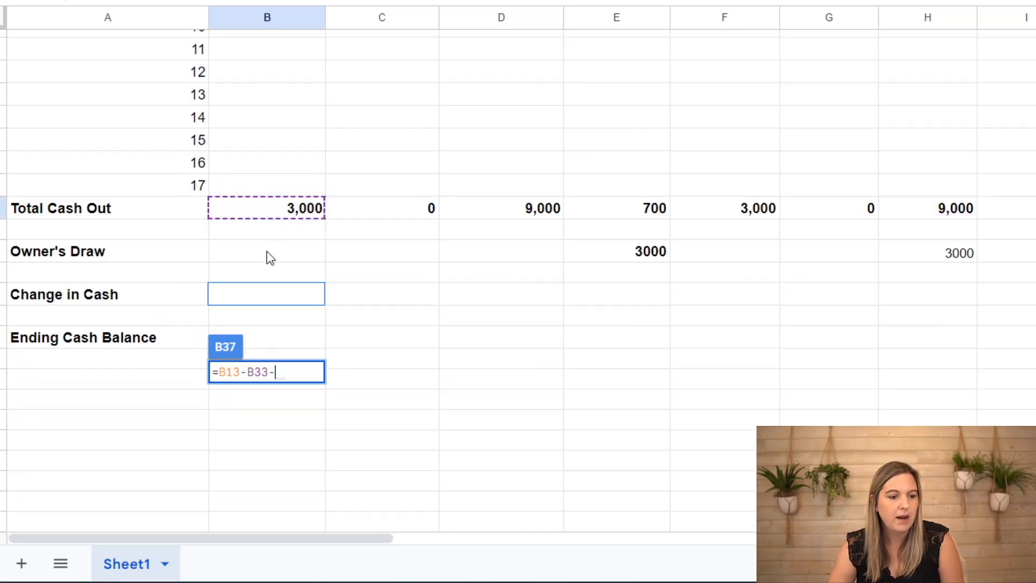
click(267, 251)
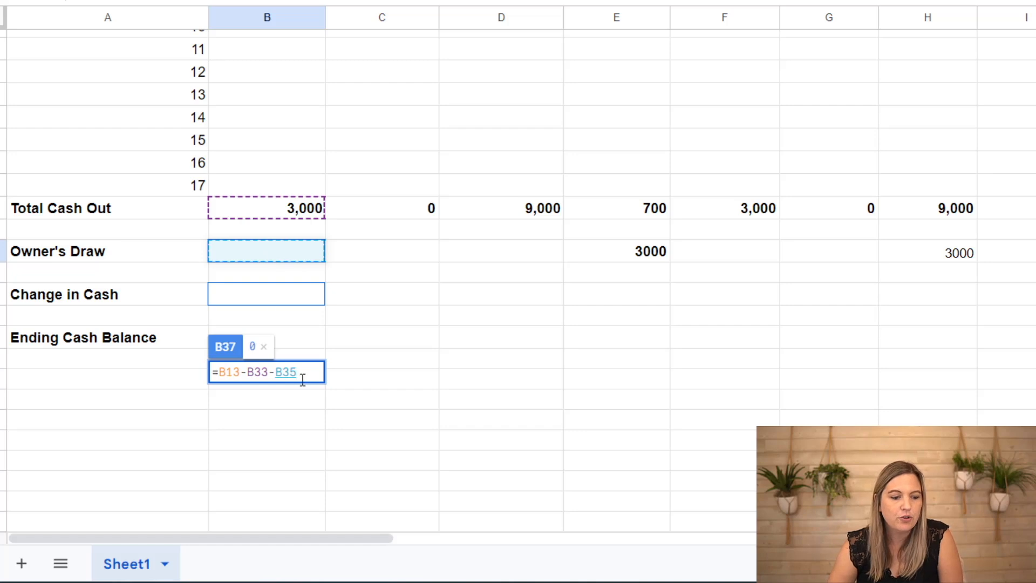
scroll(284, 215, up, 5)
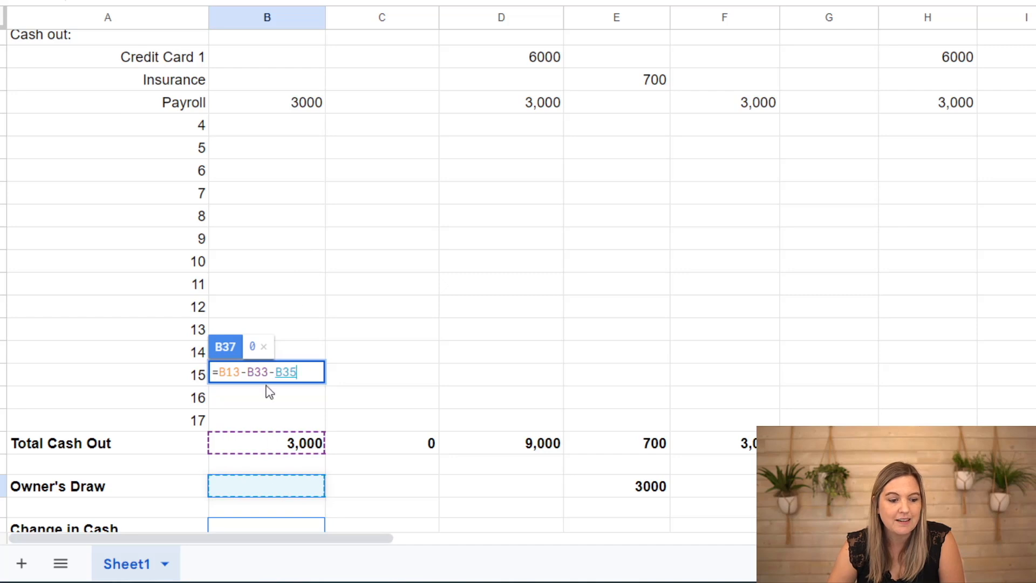
scroll(267, 381, down, 5)
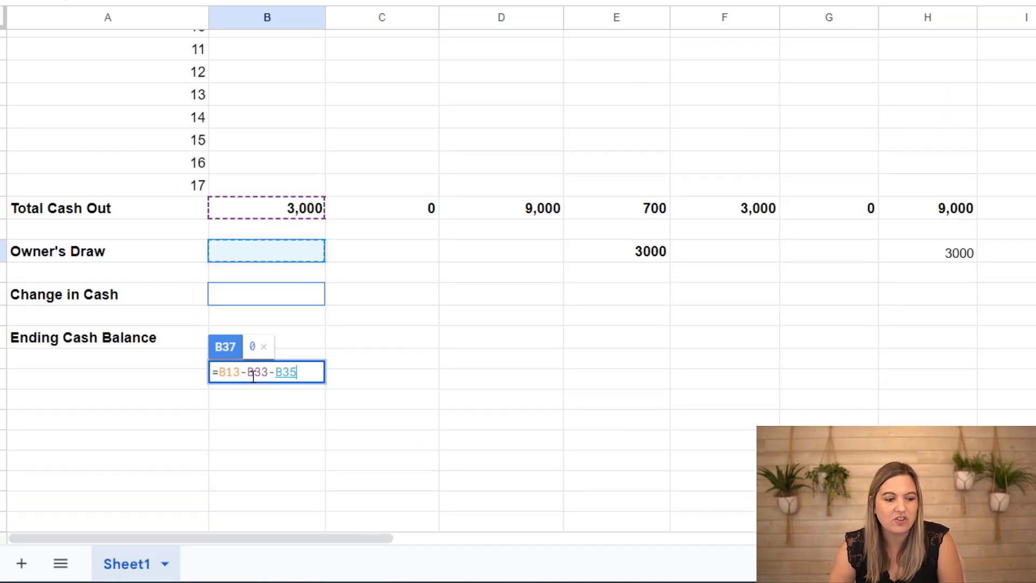
key(Return)
Review the Week 1 Change in Cash result against the Total Cash In, Total Cash Out and Owner's Draw cells it uses
click(270, 302)
scroll(265, 301, up, 2)
scroll(265, 301, up, 7)
click(261, 302)
scroll(259, 236, down, 5)
scroll(258, 228, down, 6)
click(273, 130)
click(261, 218)
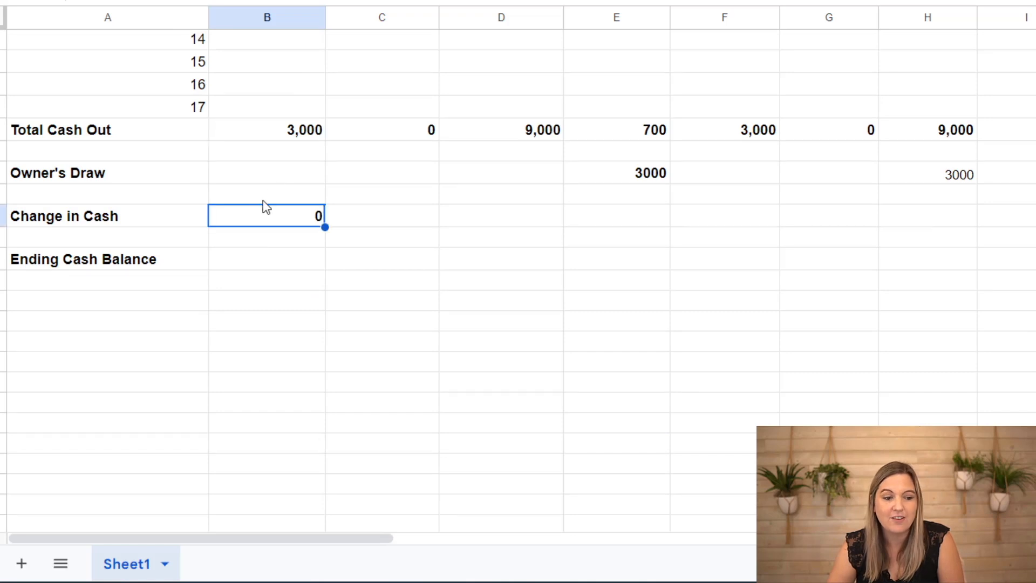
click(271, 178)
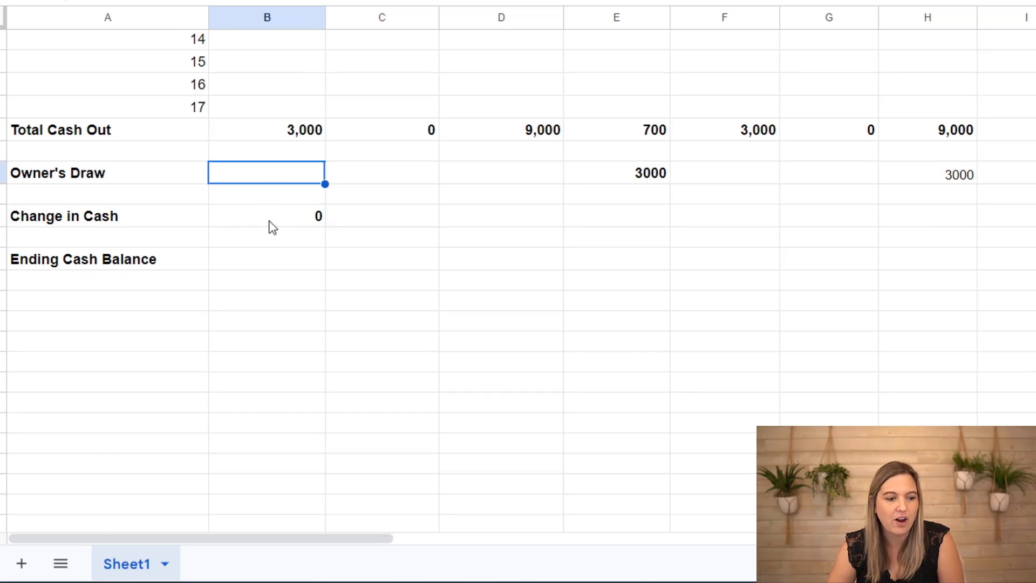
Calculate the Week 1 Ending Cash Balance by adding the Starting Bank Balance in B5 and the Week 1 Change in Cash
click(268, 261)
text(=)
scroll(264, 243, up, 10)
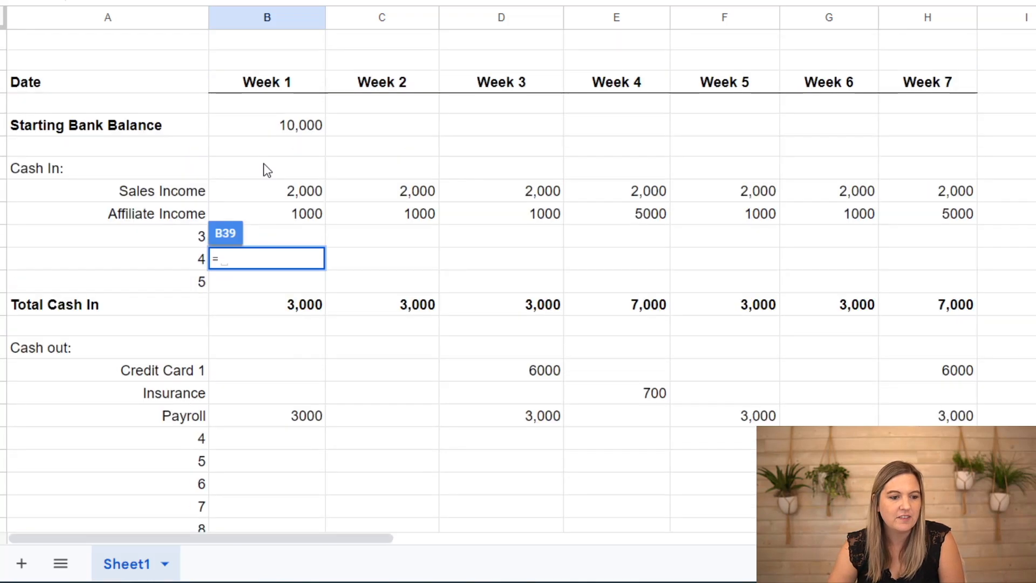
click(283, 129)
text(+)
scroll(279, 161, down, 5)
scroll(275, 345, down, 5)
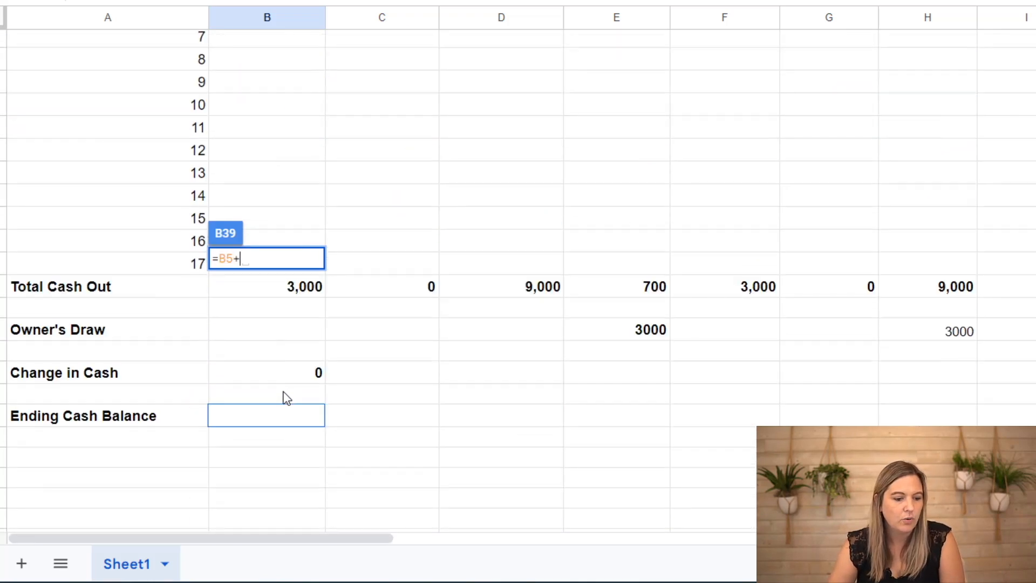
click(288, 378)
key(Return)
scroll(275, 222, up, 3)
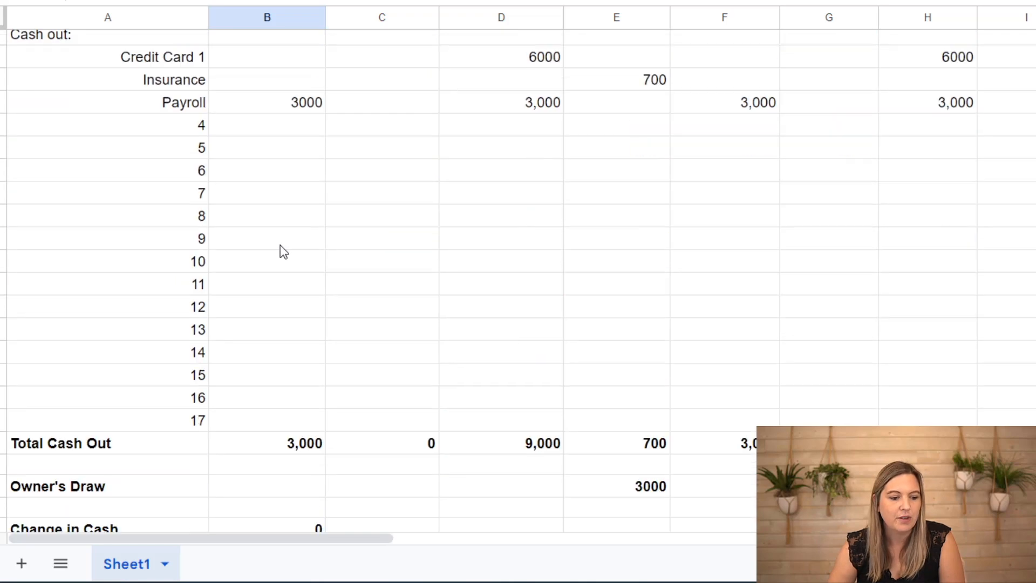
scroll(282, 250, down, 6)
click(253, 267)
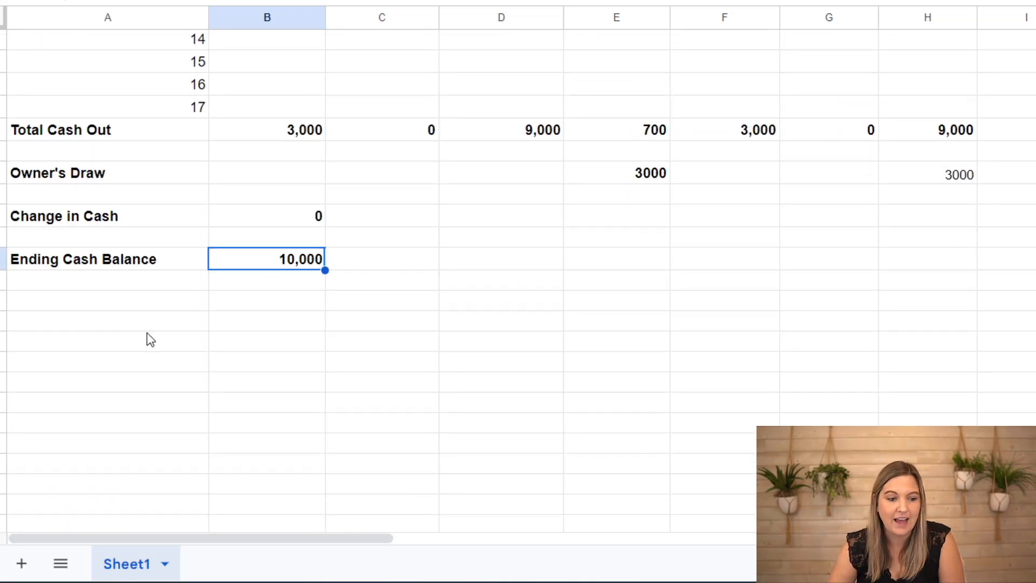
Copy the Week 1 Change in Cash formula across Week 2 through Week 7
scroll(229, 340, up, 12)
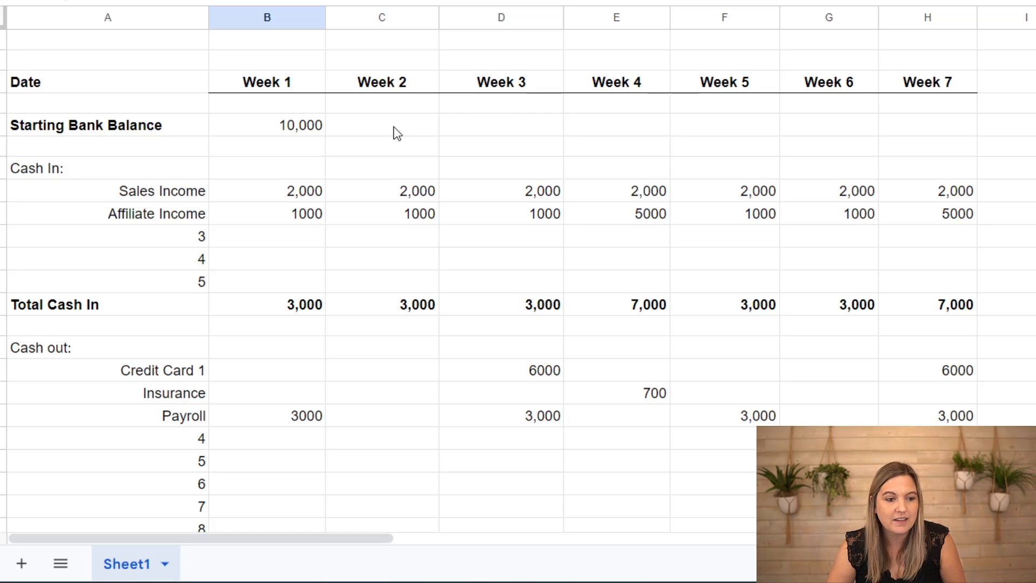
scroll(393, 131, down, 6)
click(297, 454)
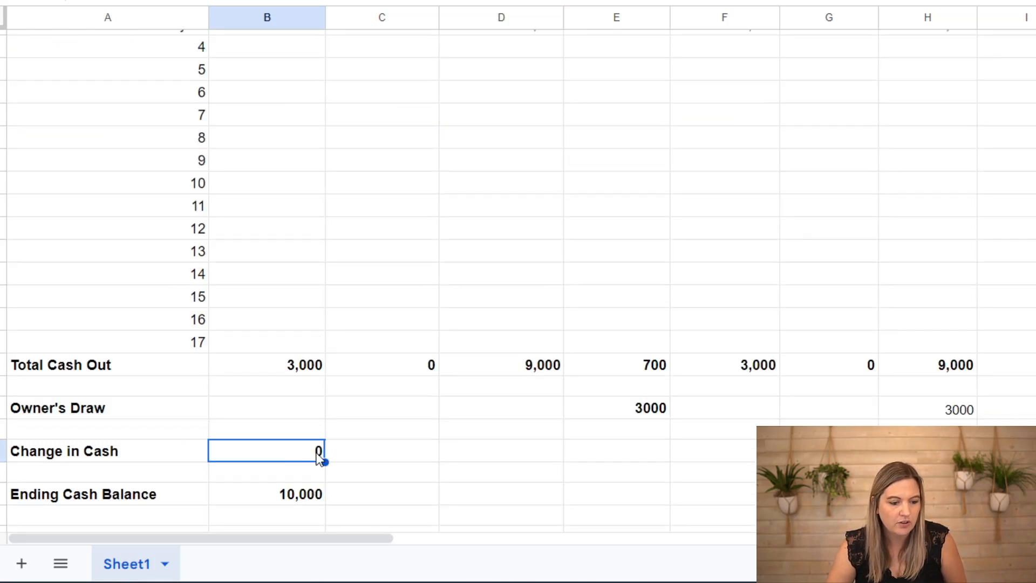
drag(325, 461, 928, 452)
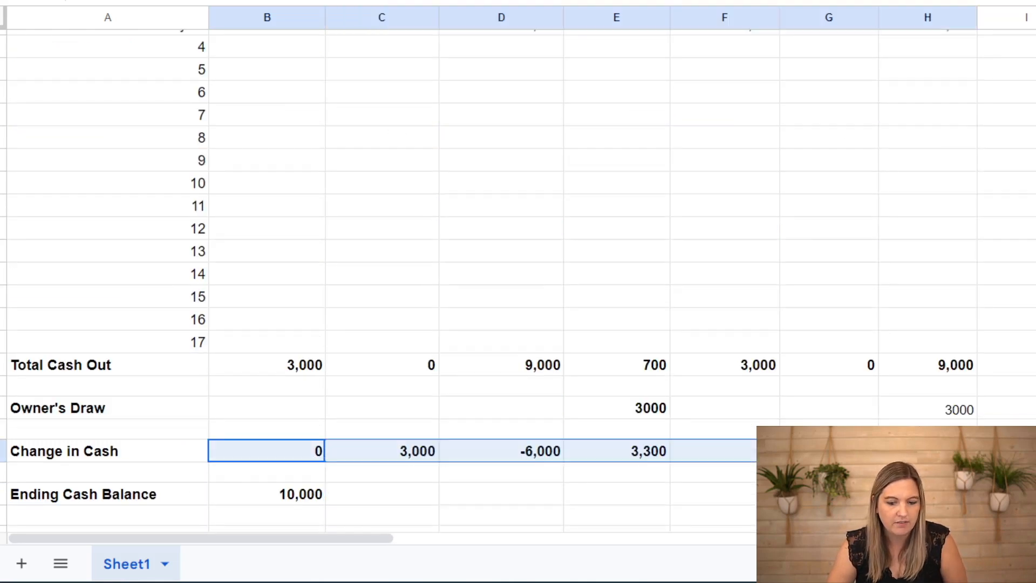
click(157, 450)
Review the Change in Cash row across all seven weeks
scroll(234, 463, up, 2)
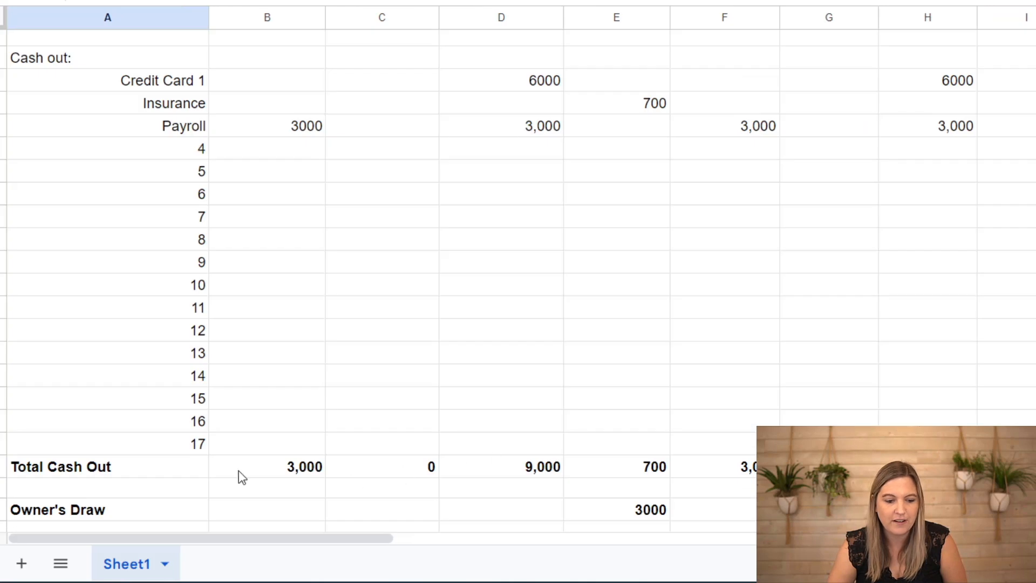
click(263, 454)
scroll(262, 457, down, 5)
click(12, 239)
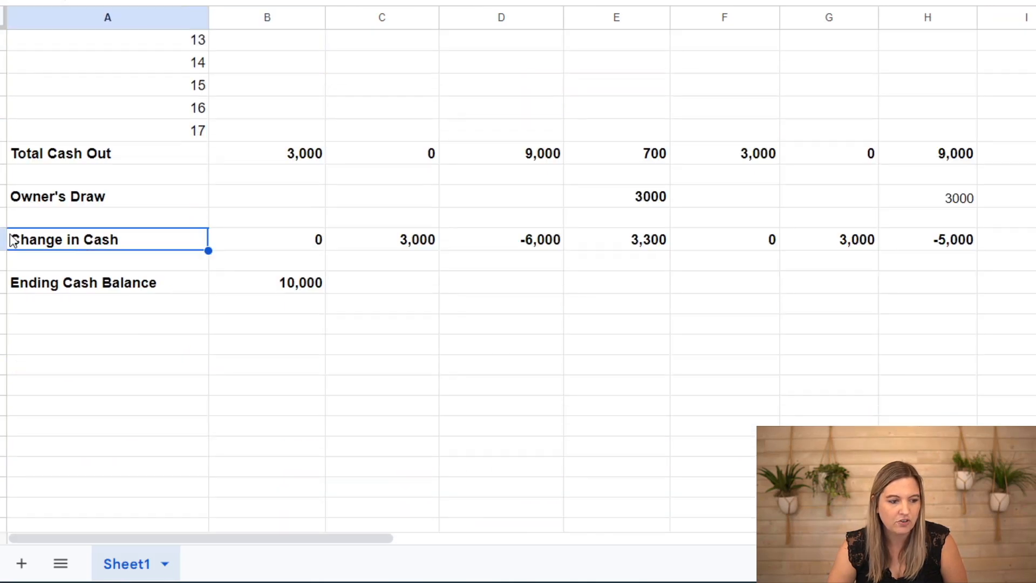
click(2, 240)
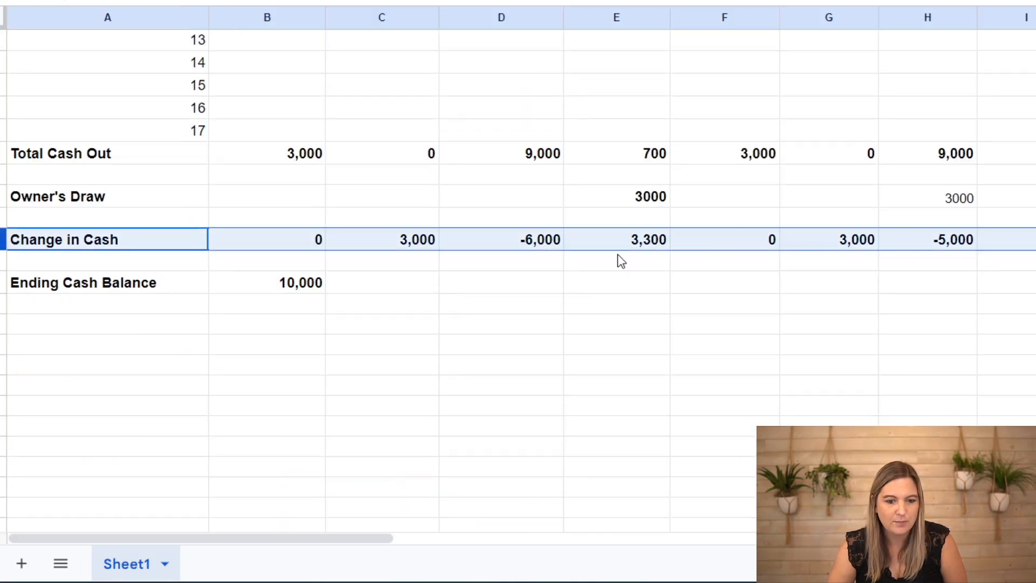
click(465, 292)
scroll(402, 286, up, 5)
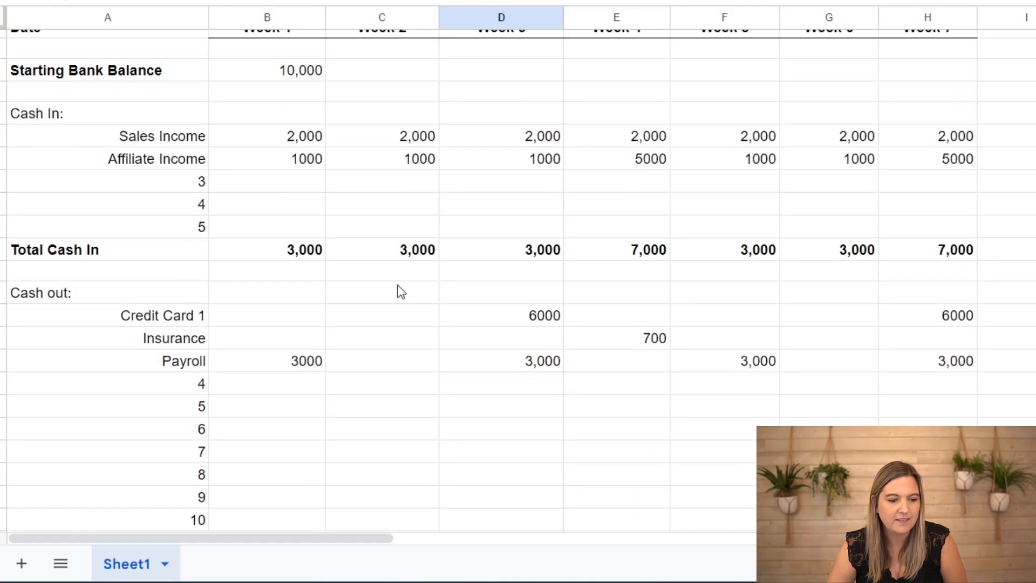
click(404, 130)
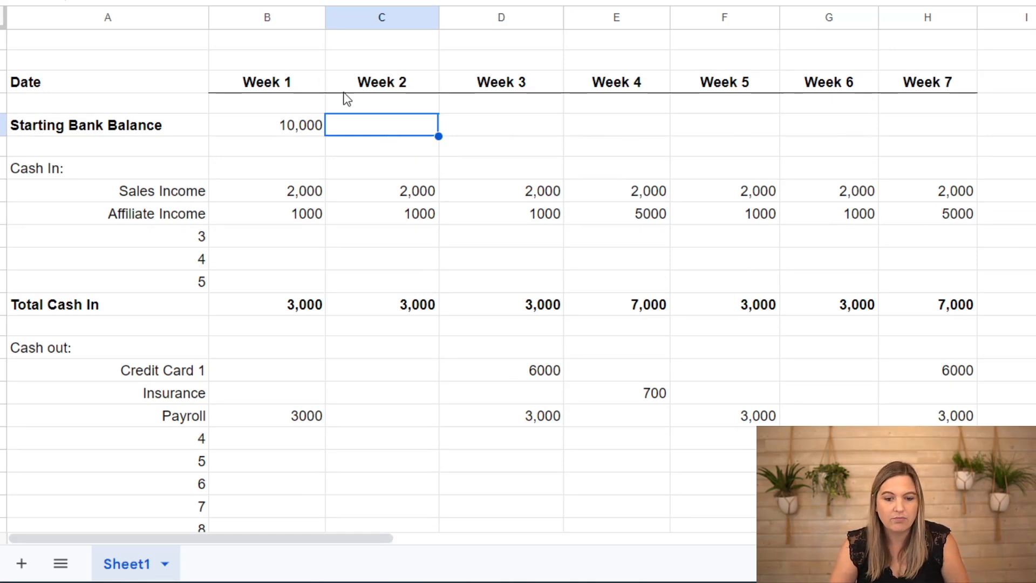
click(386, 16)
click(273, 16)
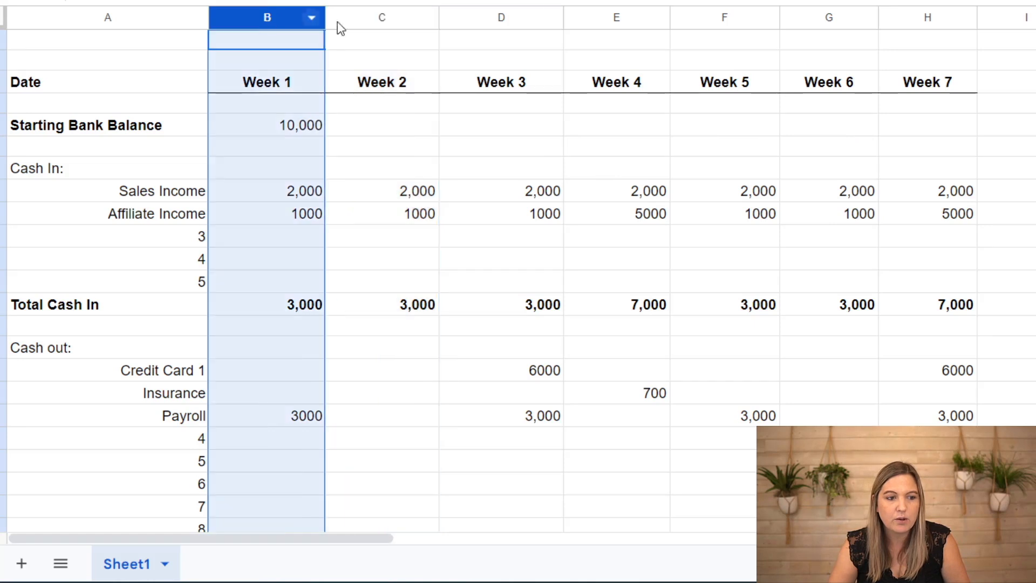
drag(384, 17, 934, 40)
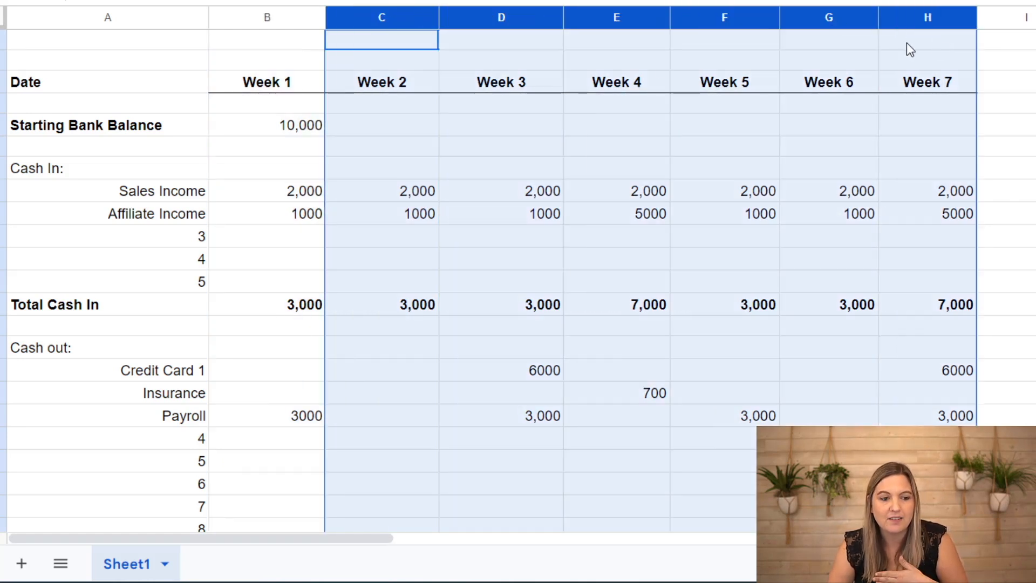
Link the Week 2 Starting Bank Balance to the Week 1 Ending Cash Balance with =B39
click(413, 130)
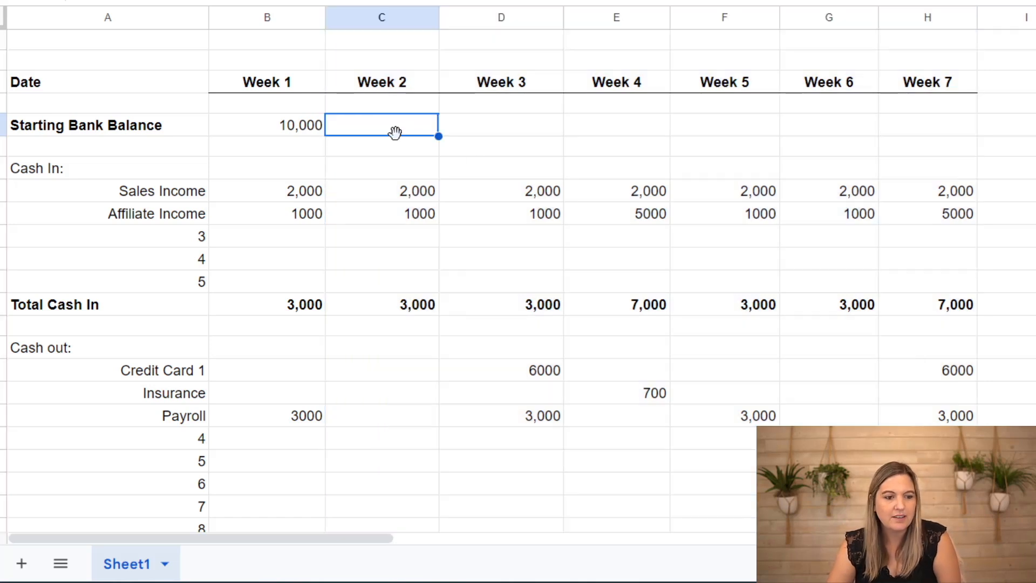
text(=)
scroll(248, 146, down, 5)
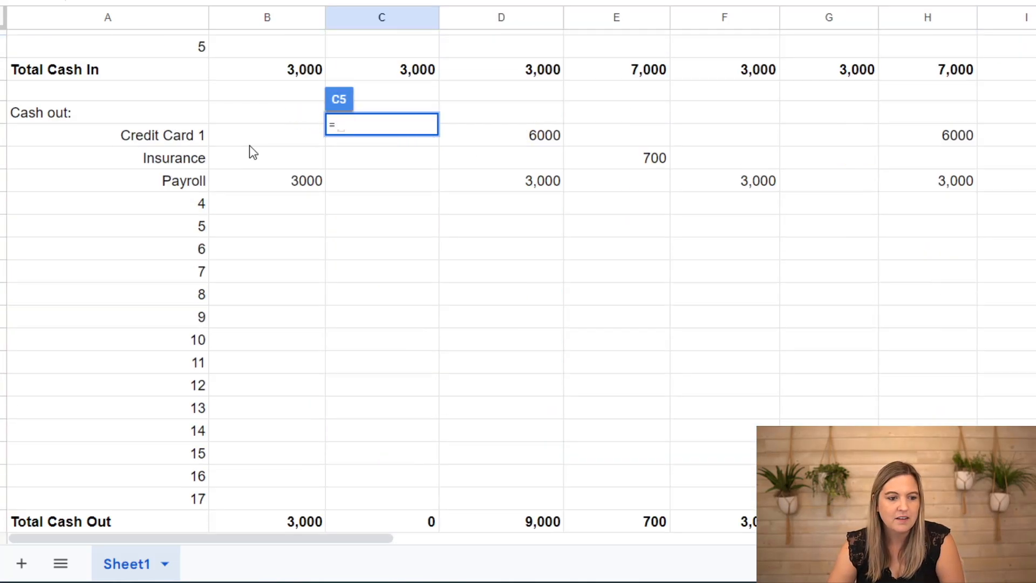
scroll(270, 324, down, 5)
click(280, 417)
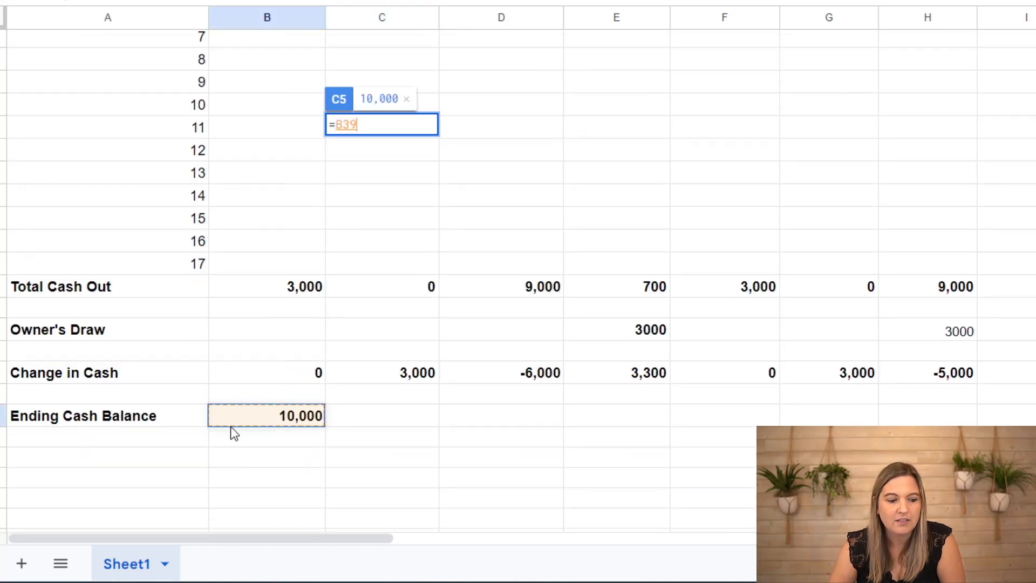
key(Return)
Copy the Week 1 Ending Cash Balance formula across Week 2 through Week 7
scroll(235, 422, down, 10)
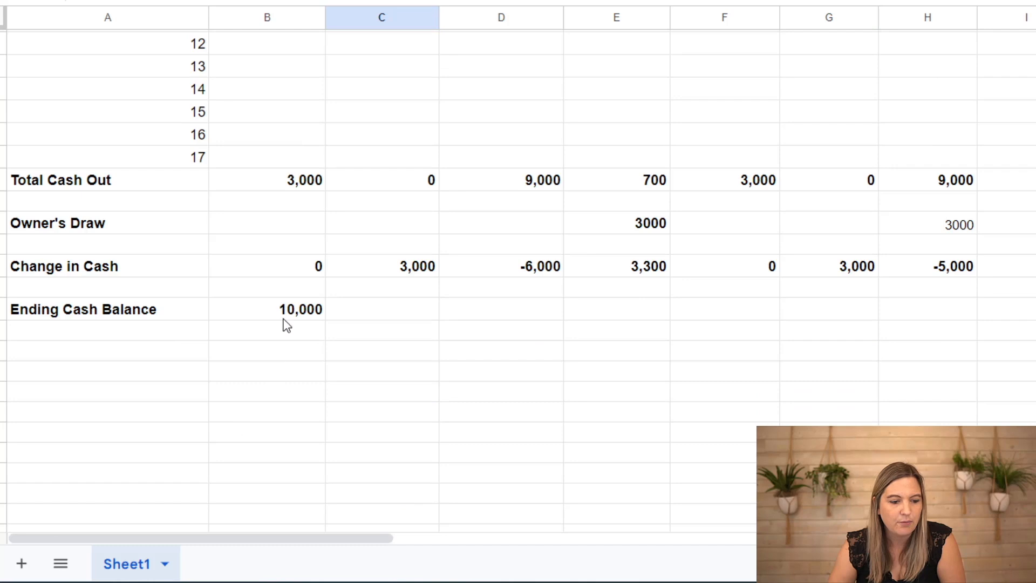
click(284, 315)
drag(325, 320, 914, 334)
click(293, 319)
Copy the Week 2 Starting Bank Balance formula across Week 3 through Week 7
scroll(290, 321, up, 10)
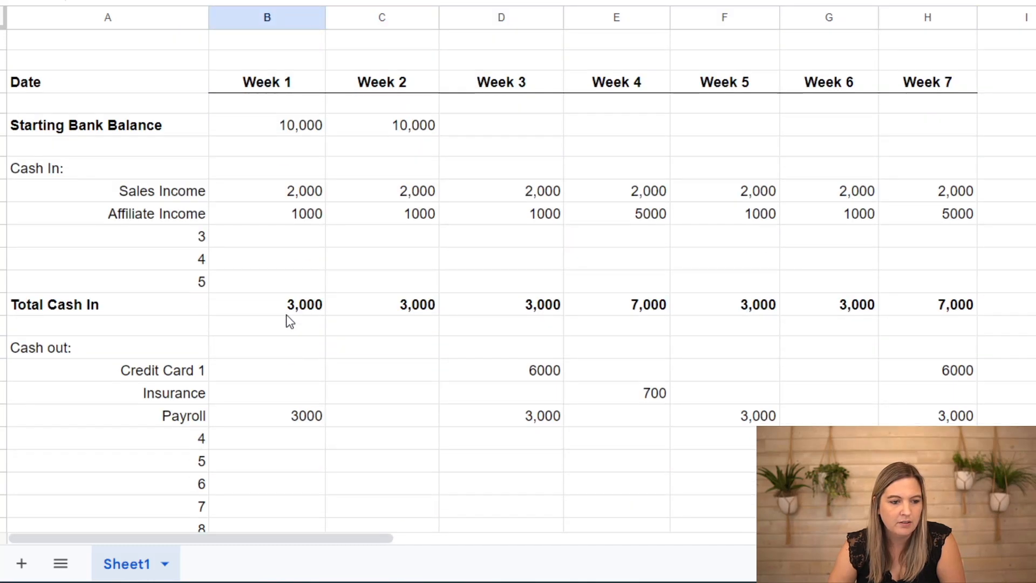
click(415, 132)
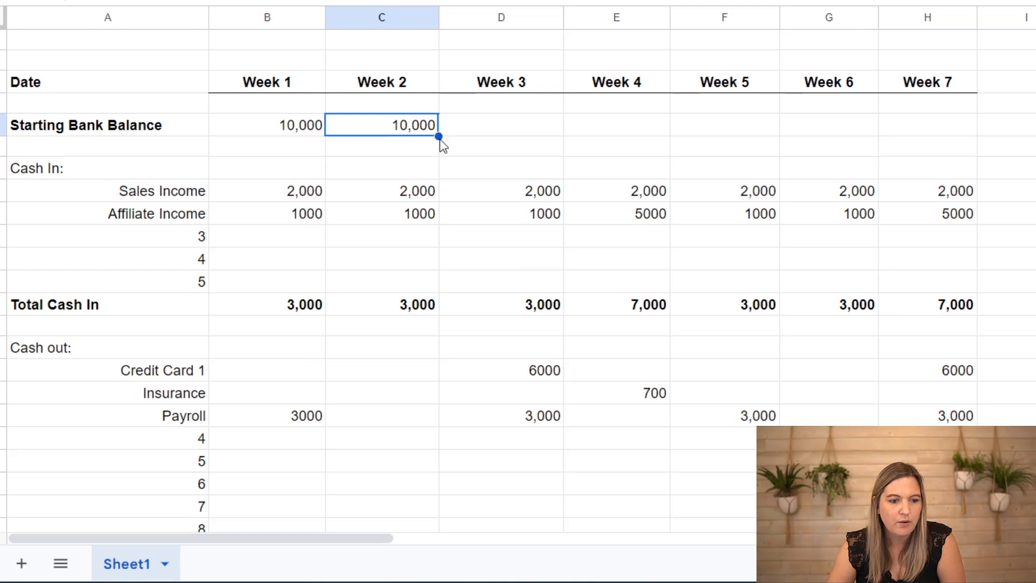
drag(438, 137, 955, 138)
Check that the Week 3 and Week 4 Starting Bank Balance formulas reference the previous week's Ending Cash Balance
double_click(472, 127)
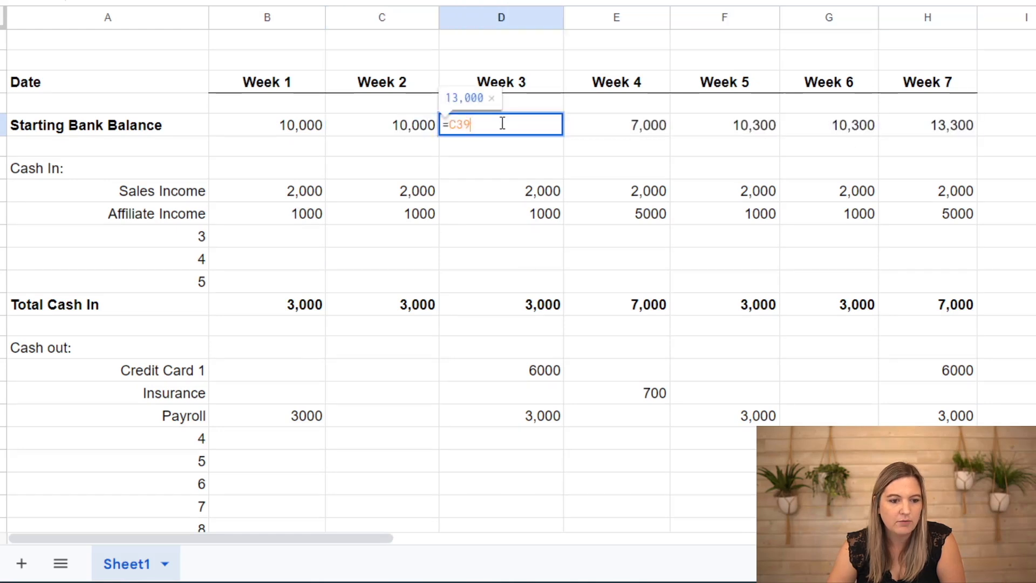
scroll(487, 164, down, 7)
scroll(402, 426, up, 7)
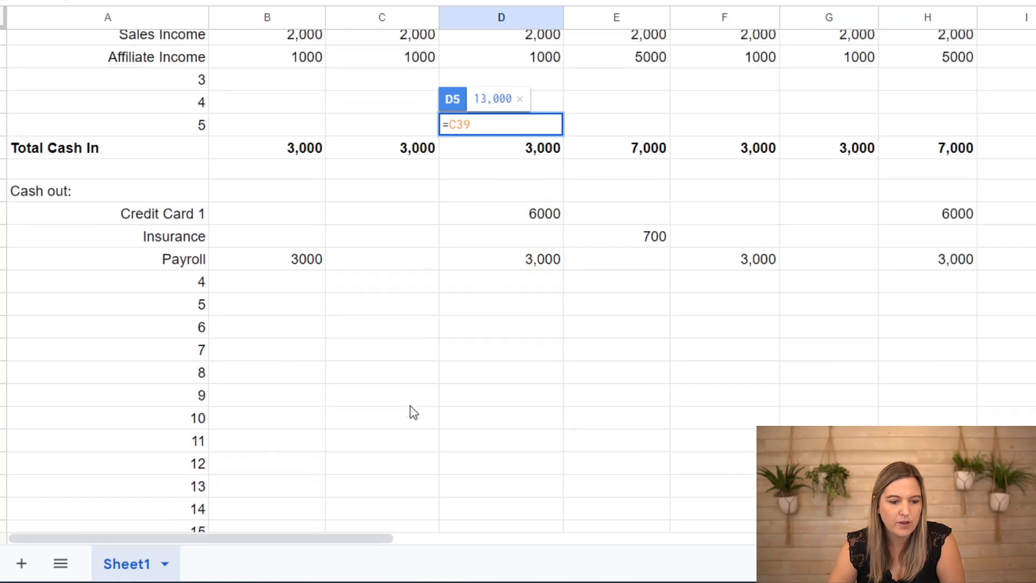
key(Escape)
double_click(613, 129)
scroll(574, 264, down, 7)
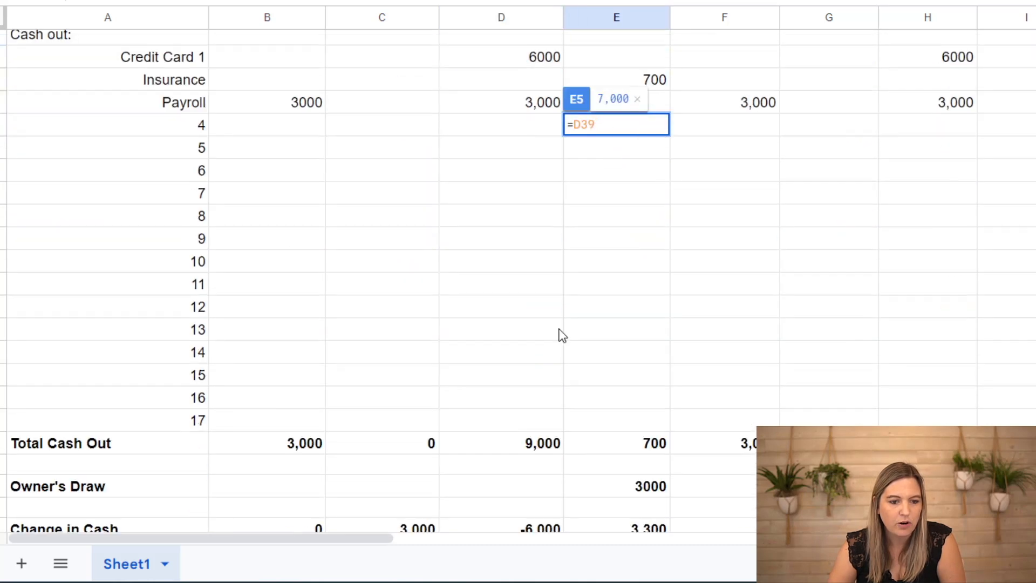
scroll(624, 261, up, 7)
key(Return)
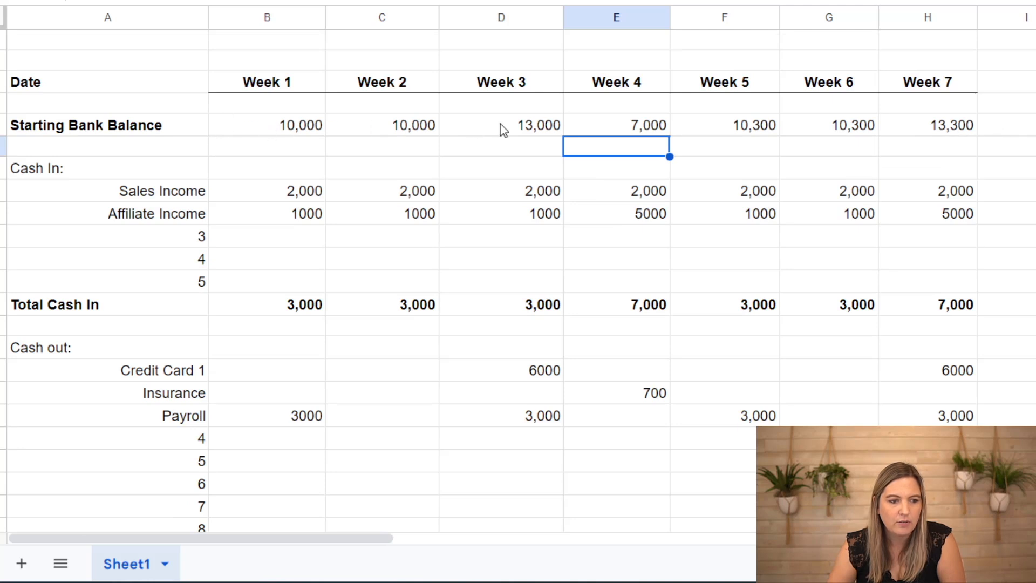
Review the Ending Cash Balance row from Week 1 through Week 7
scroll(520, 144, down, 8)
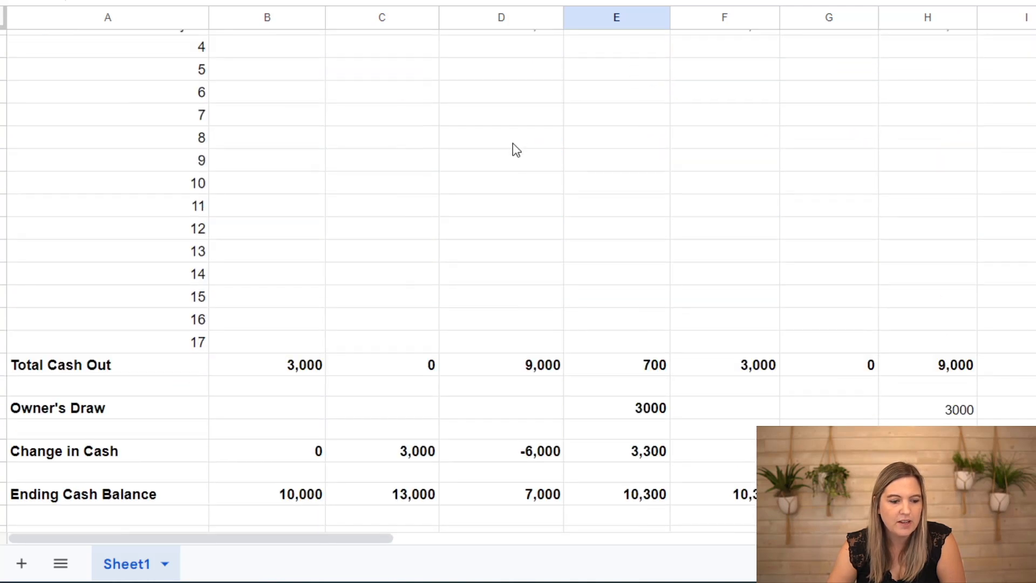
click(267, 337)
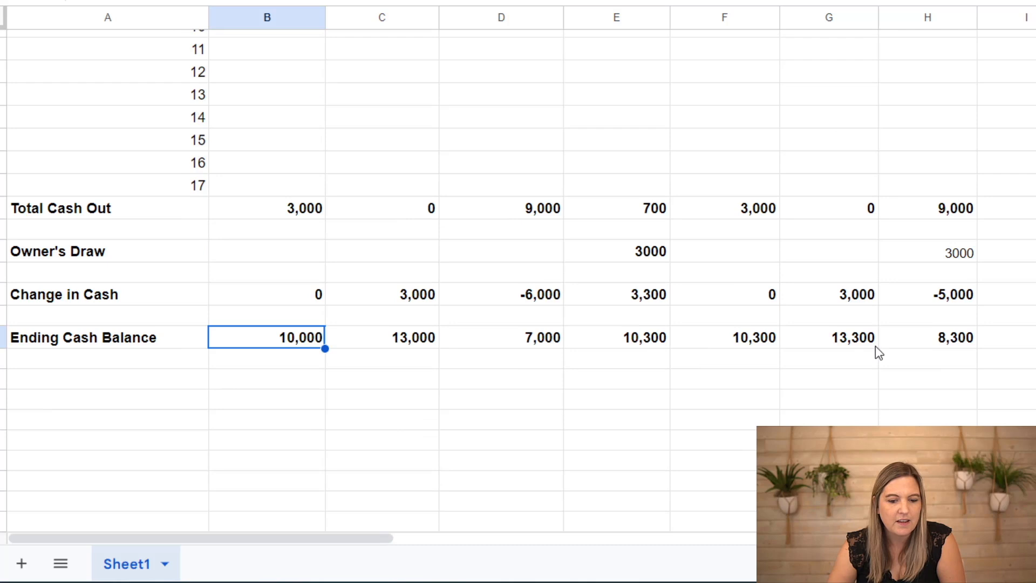
click(927, 341)
drag(931, 348, 302, 342)
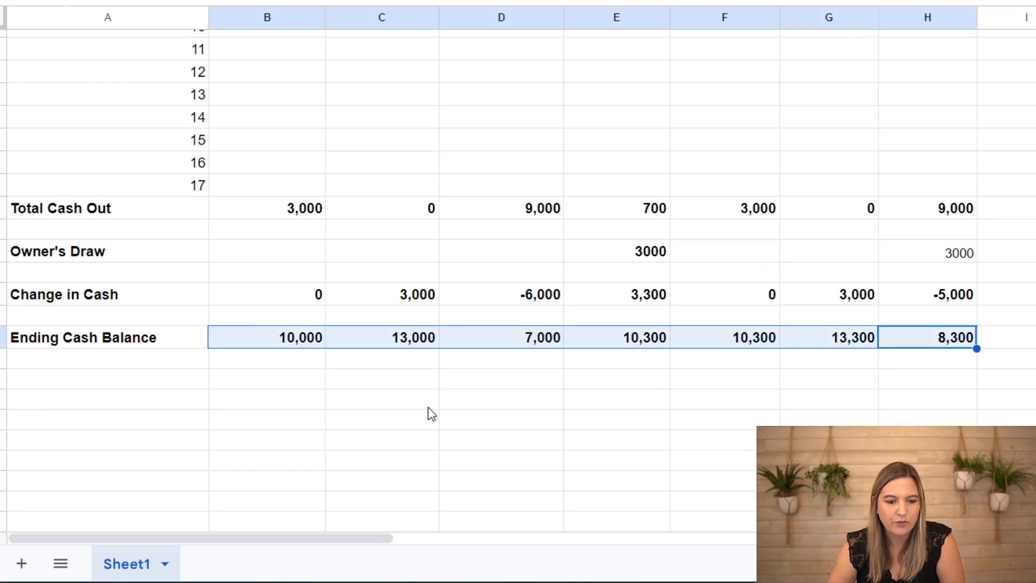
click(381, 399)
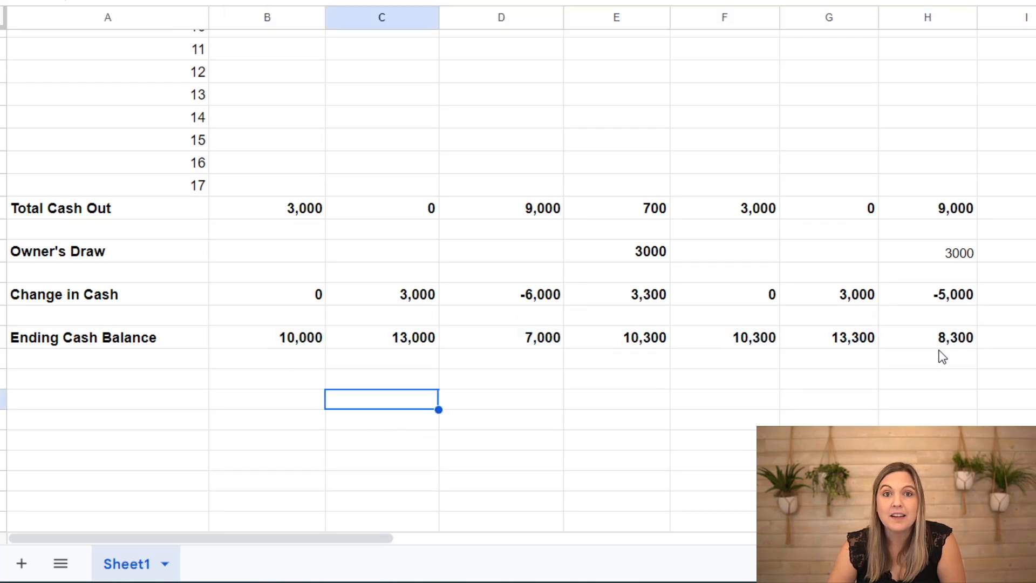
drag(941, 341, 295, 340)
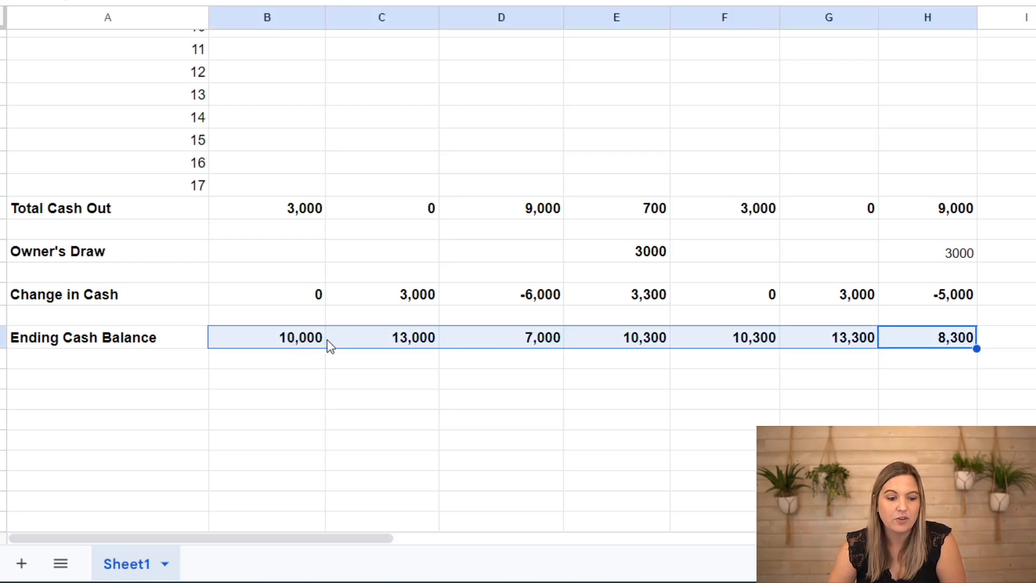
scroll(327, 339, up, 8)
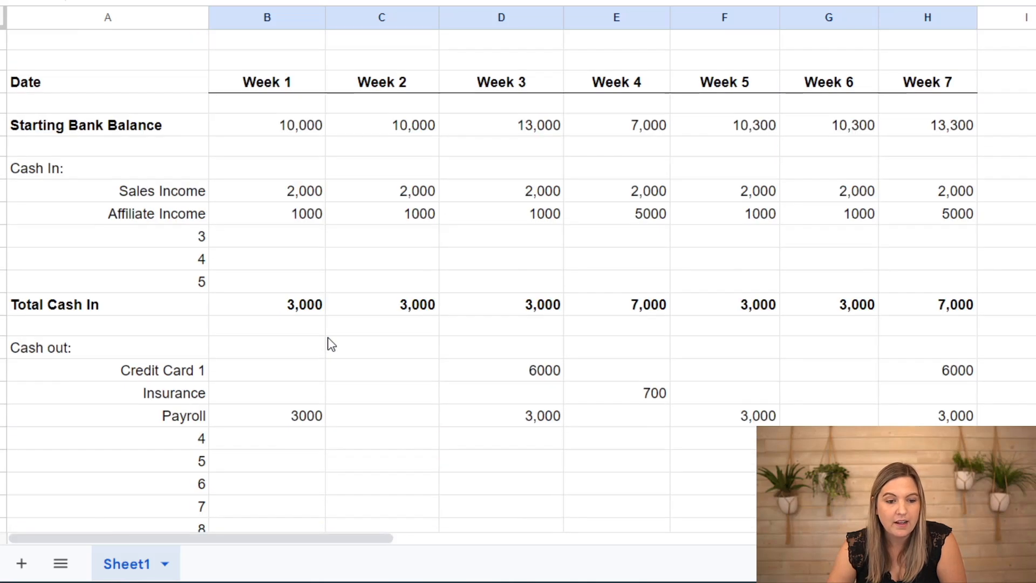
Replace the placeholder label 4 under Payroll in the Cash out section with Inventory
scroll(600, 374, down, 1)
scroll(600, 373, down, 3)
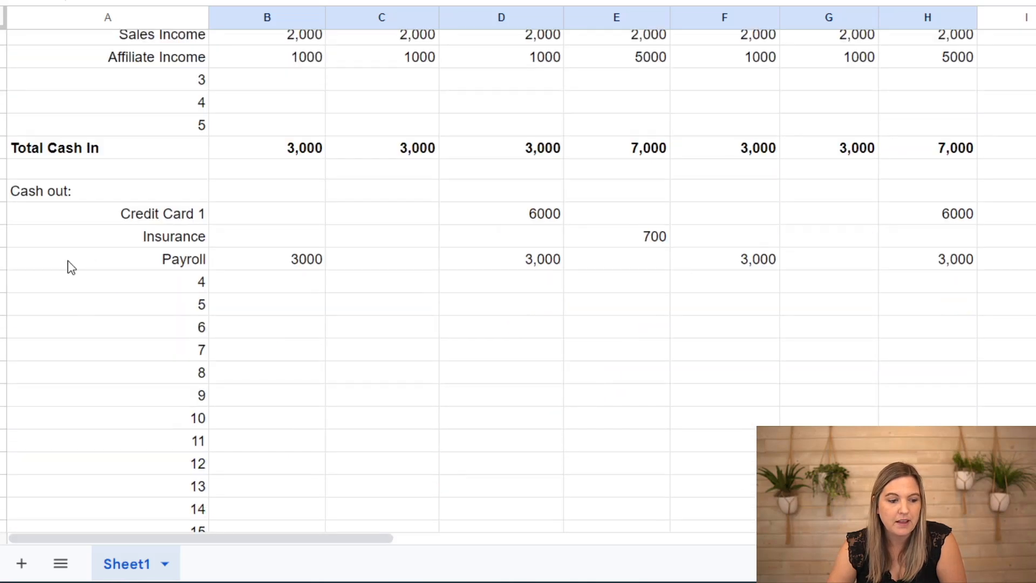
click(161, 280)
key(BackSpace)
text(Inve)
key(BackSpace)
key(BackSpace)
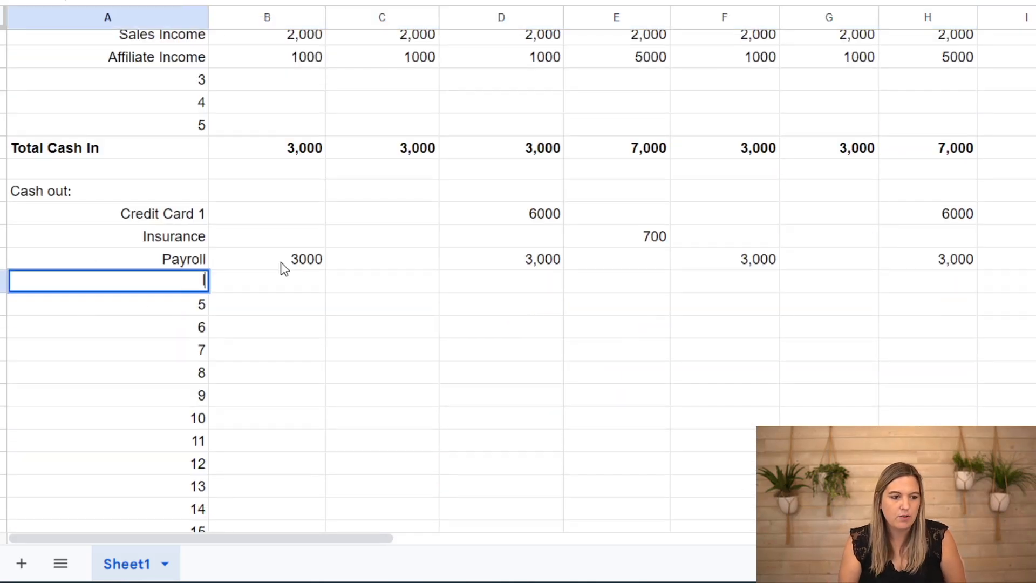
text(nventory)
key(Return)
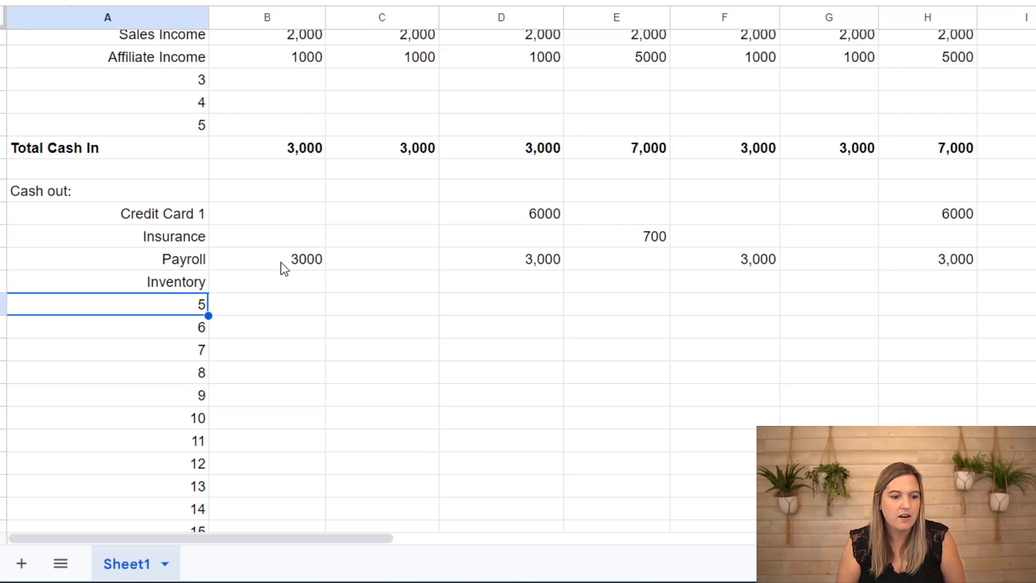
Enter a 10,000 Inventory purchase in the Cash out section for Week 4
key(Up)
key(Right)
key(Right)
key(Right)
key(Right)
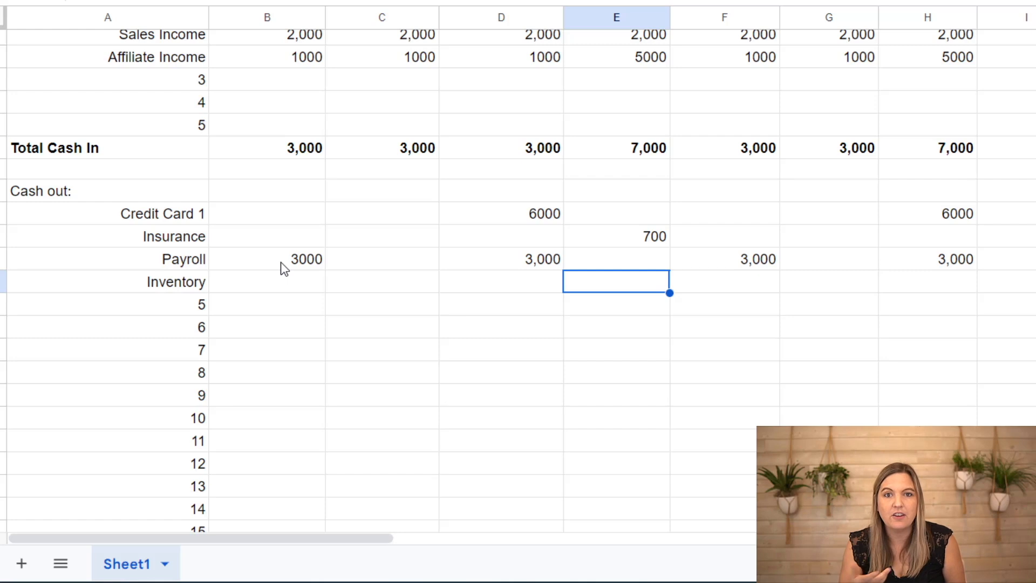
text(10000)
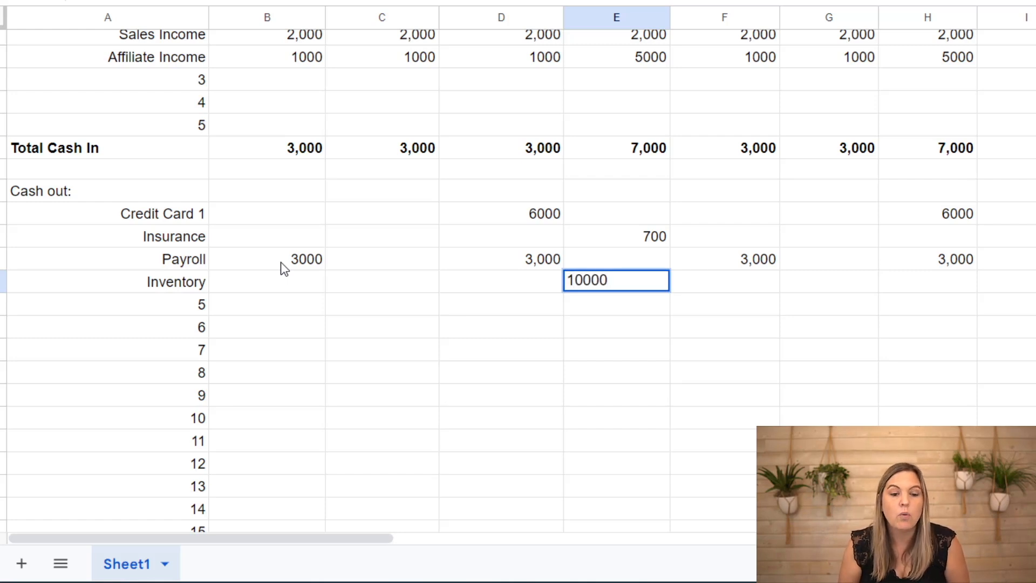
key(Return)
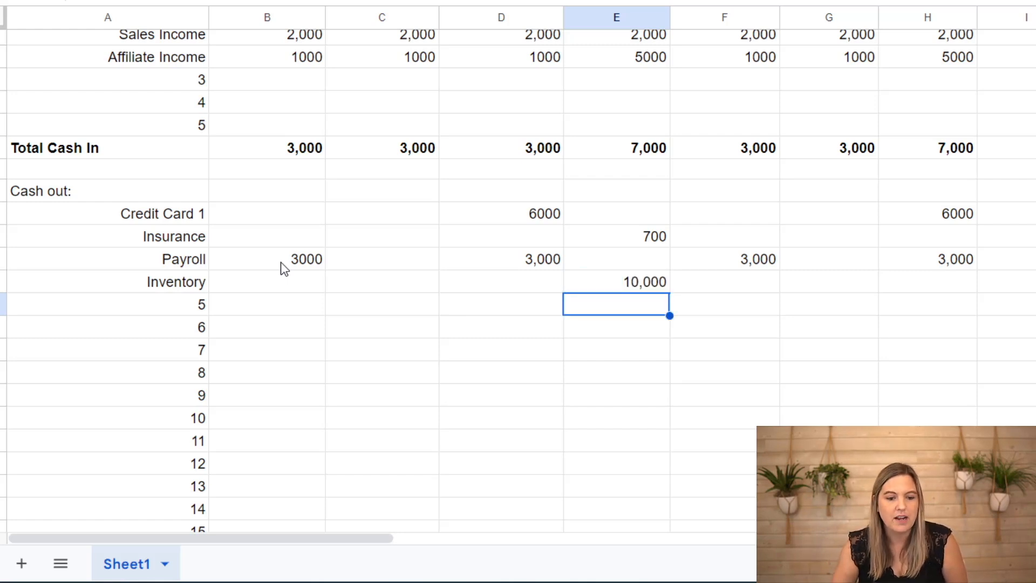
Compare the Ending Cash Balance for Week 1, Week 4 and Week 7, and check it against the Week 7 Owner's Draw
scroll(647, 236, up, 2)
scroll(642, 241, up, 2)
scroll(632, 243, down, 10)
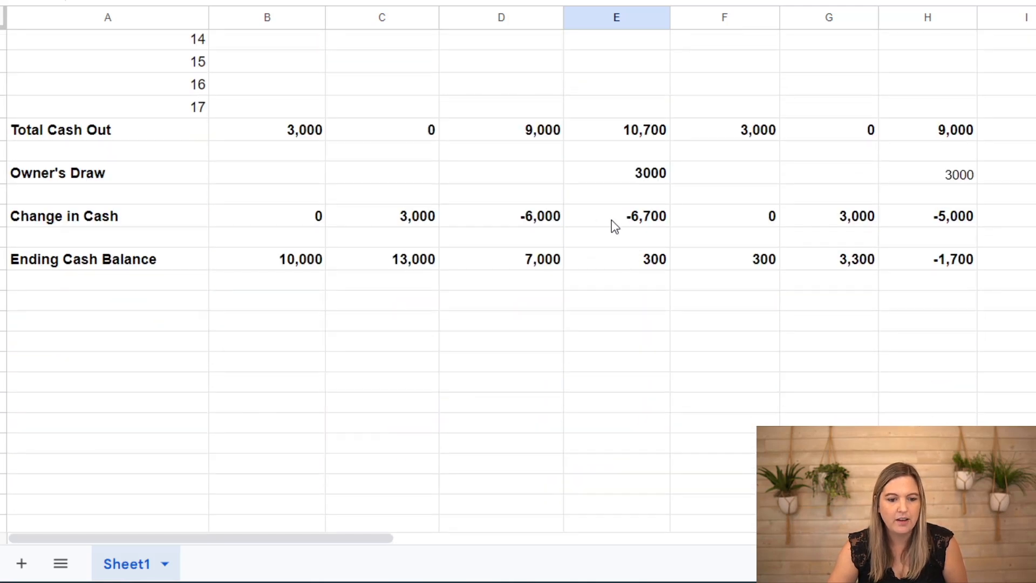
click(608, 264)
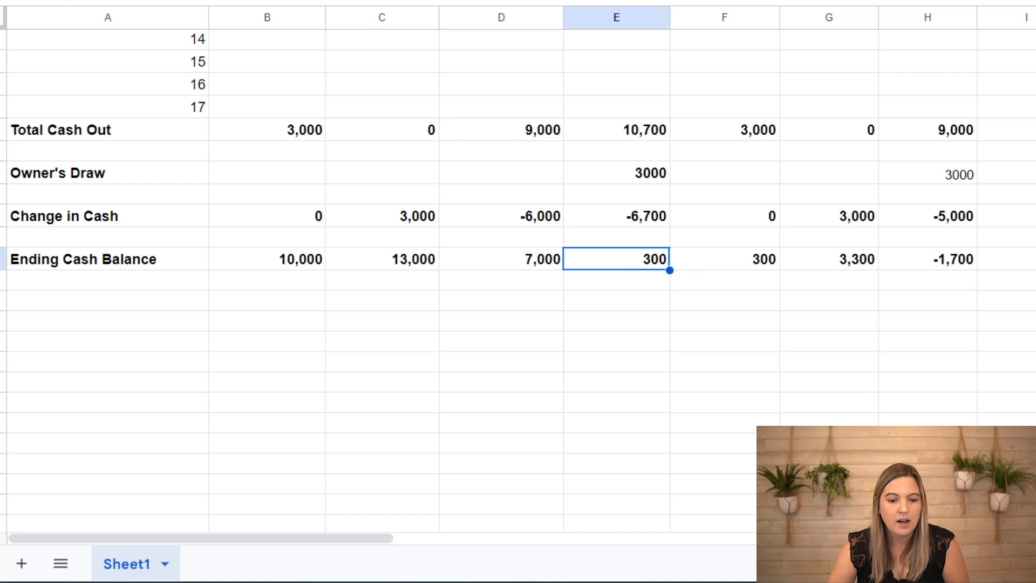
click(297, 260)
click(957, 258)
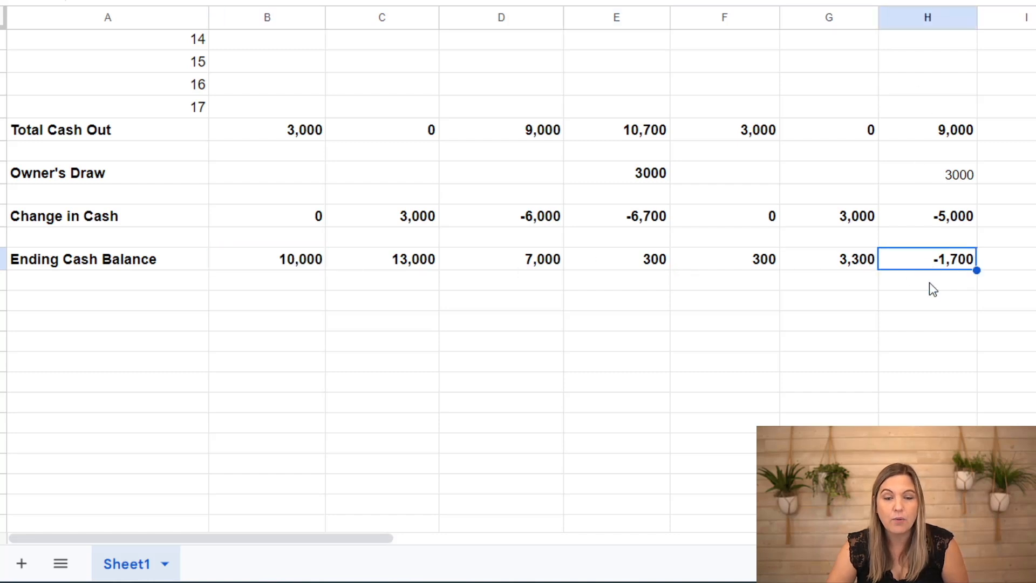
click(925, 171)
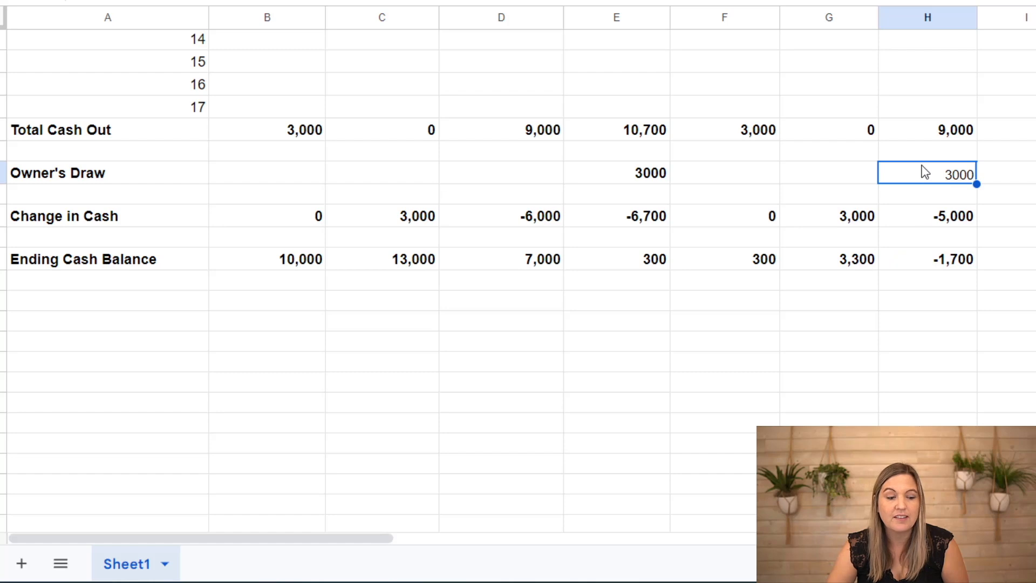
click(921, 268)
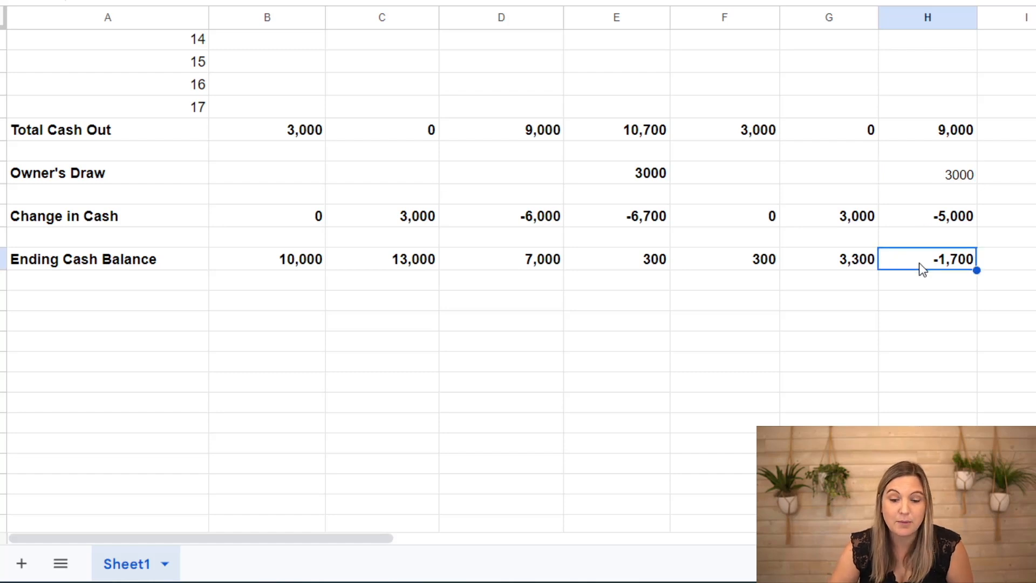
click(913, 177)
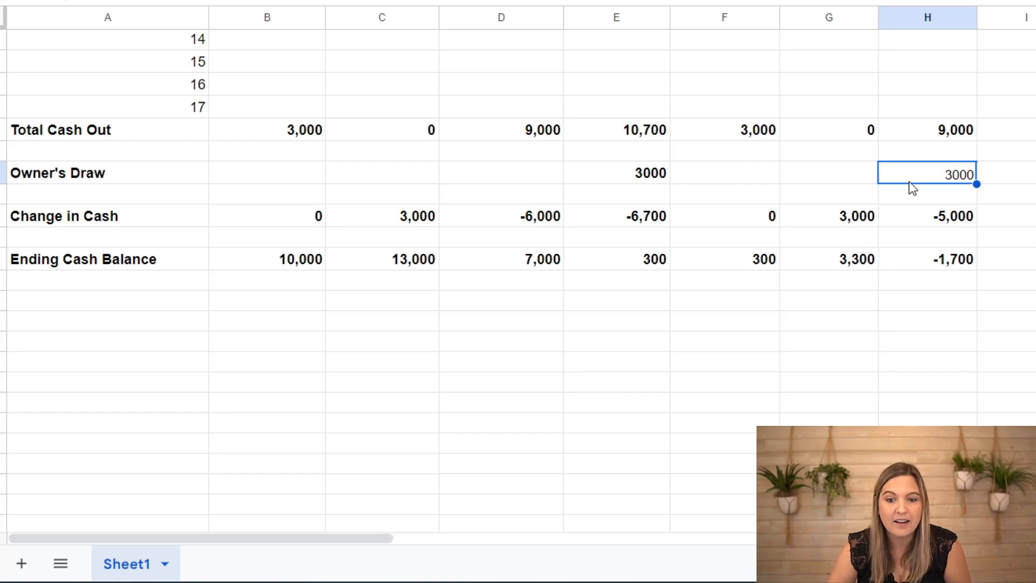
click(932, 262)
Trace the Week 4 Inventory purchase through Total Cash Out to the Ending Cash Balances of Week 4 and Week 7
scroll(626, 251, up, 3)
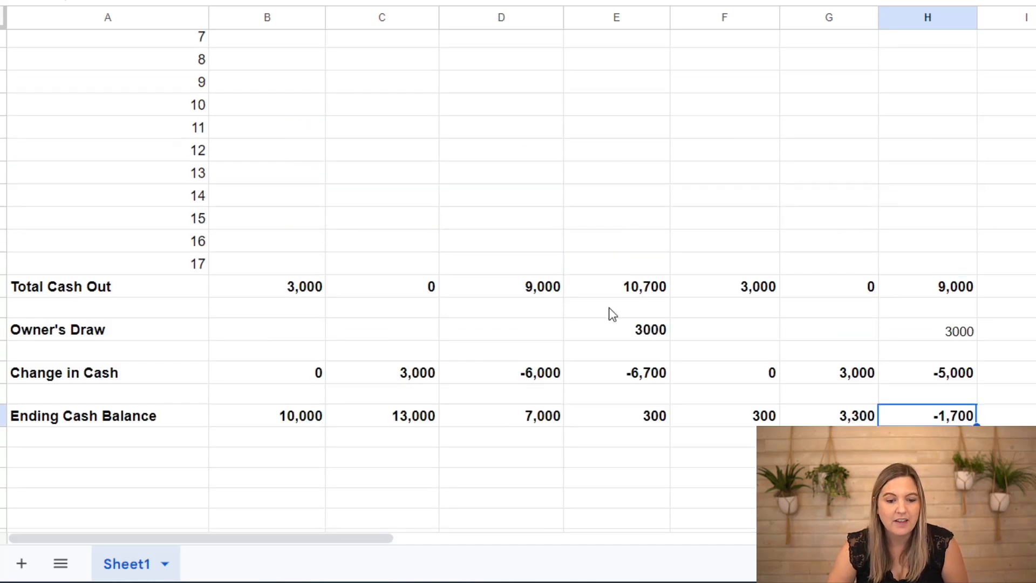
click(636, 284)
scroll(616, 198, up, 4)
click(621, 208)
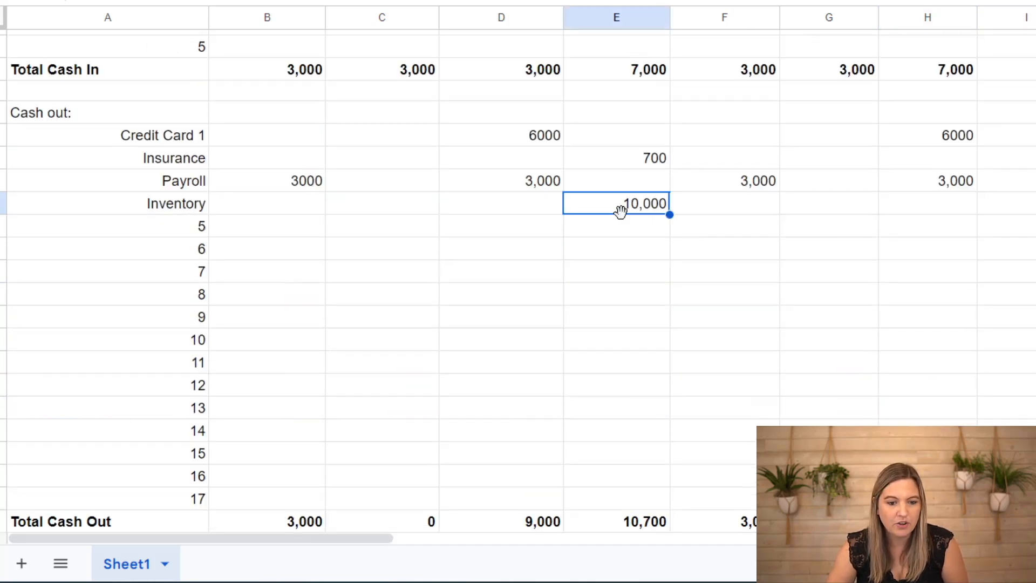
scroll(624, 203, up, 4)
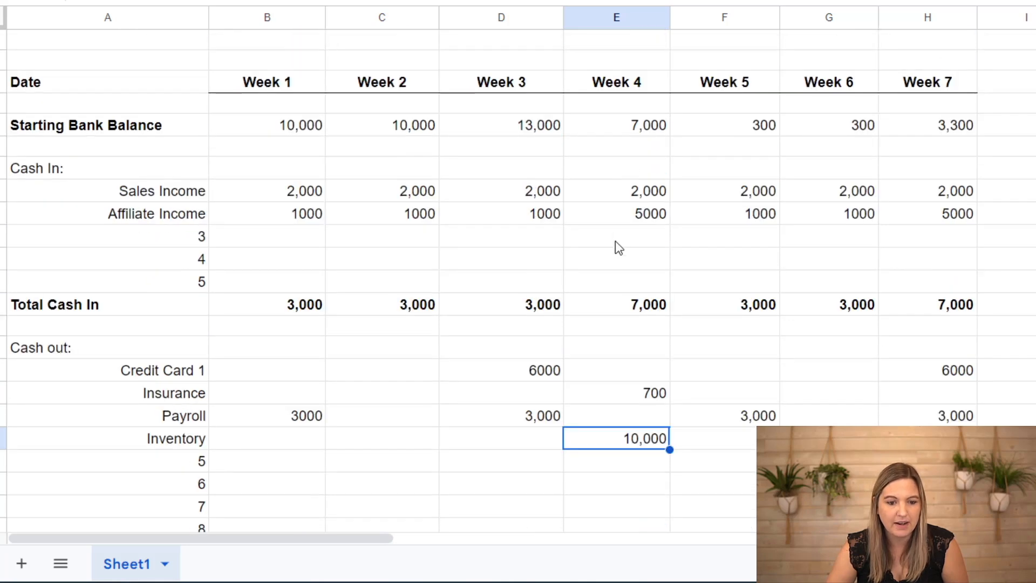
scroll(615, 242, down, 7)
scroll(618, 286, down, 5)
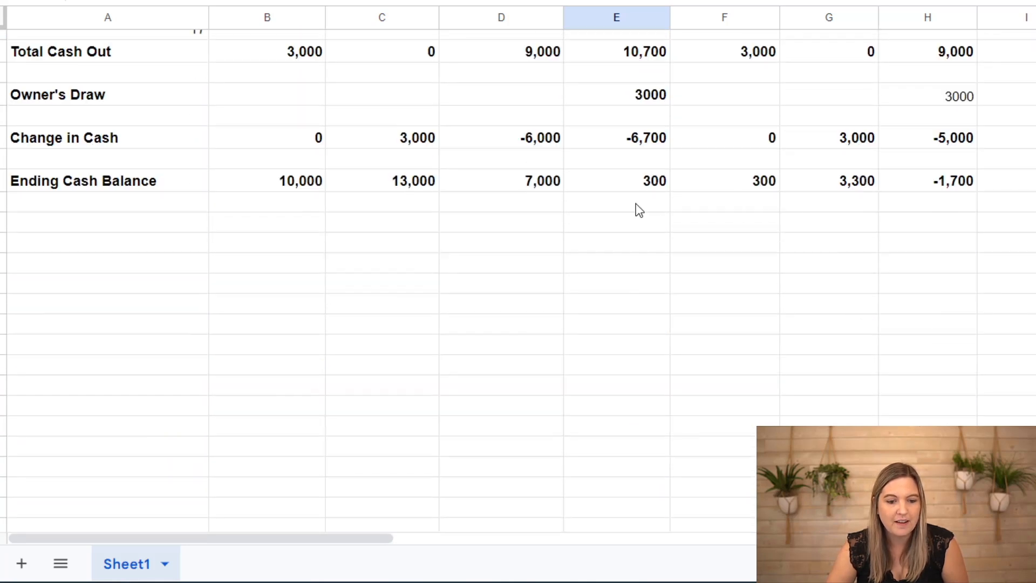
click(648, 185)
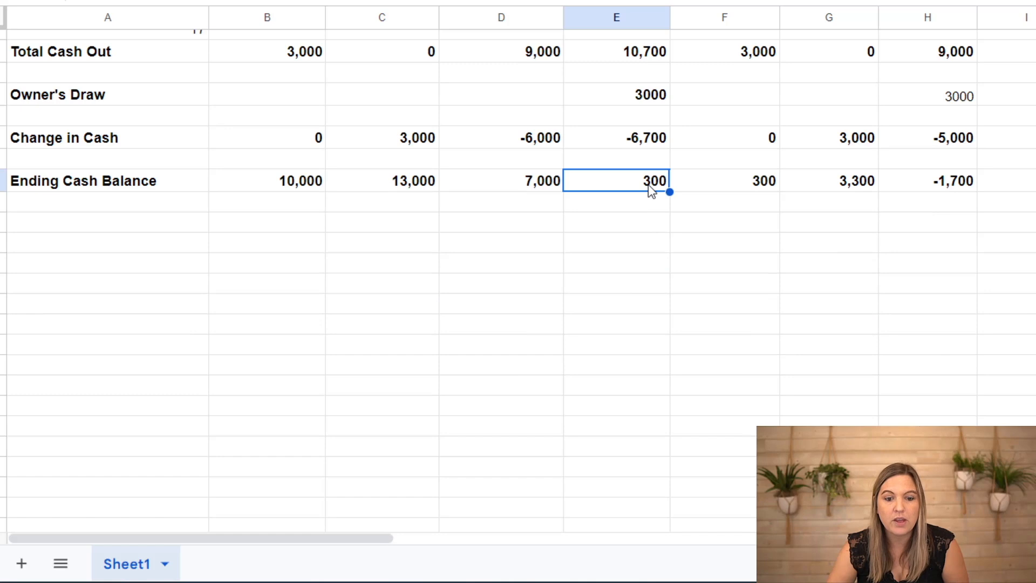
click(915, 187)
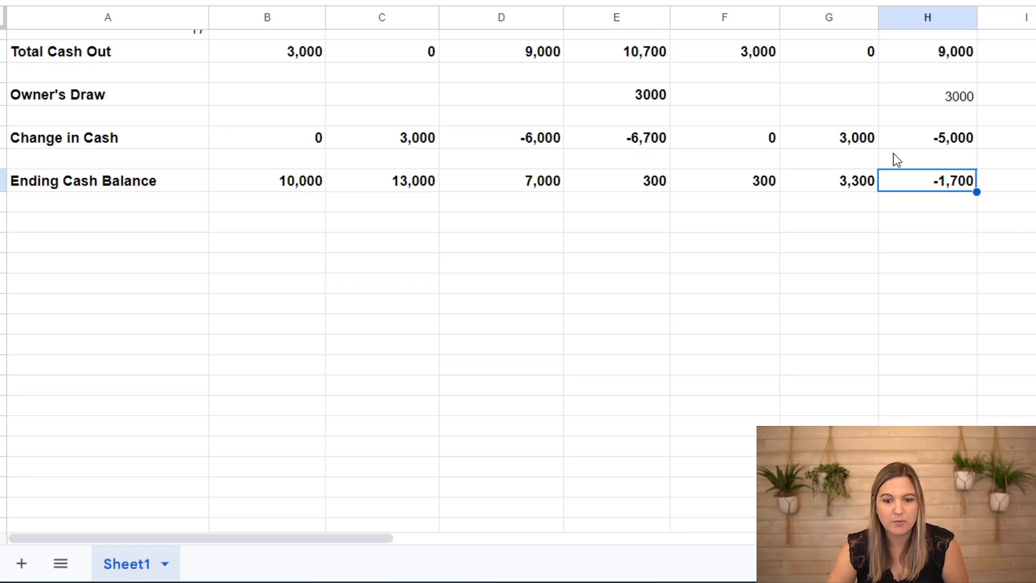
scroll(896, 162, up, 3)
click(927, 255)
click(940, 345)
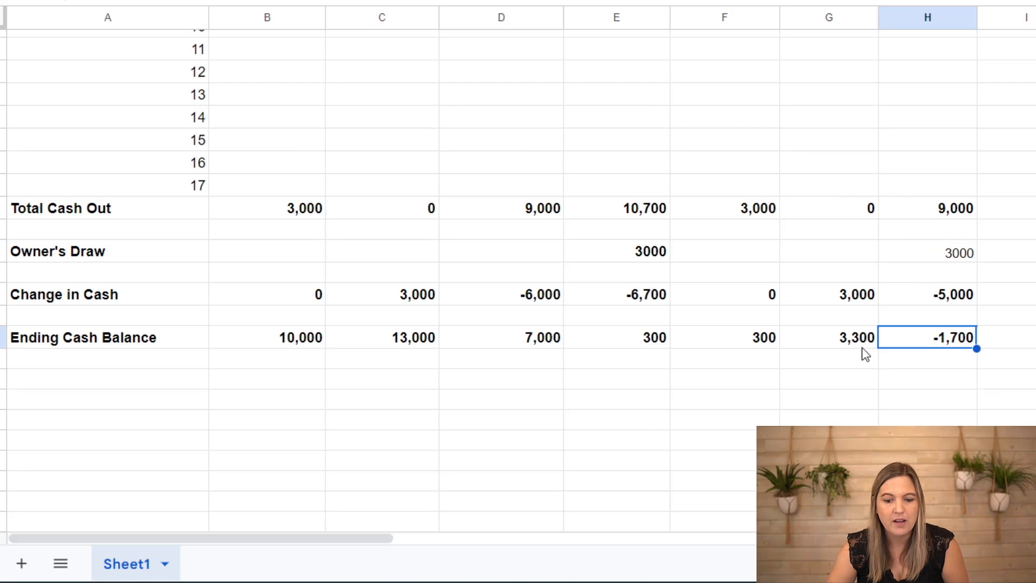
Set the Week 4 Inventory purchase to 5000 to test a smaller order
scroll(689, 241, up, 10)
scroll(655, 351, down, 3)
click(626, 292)
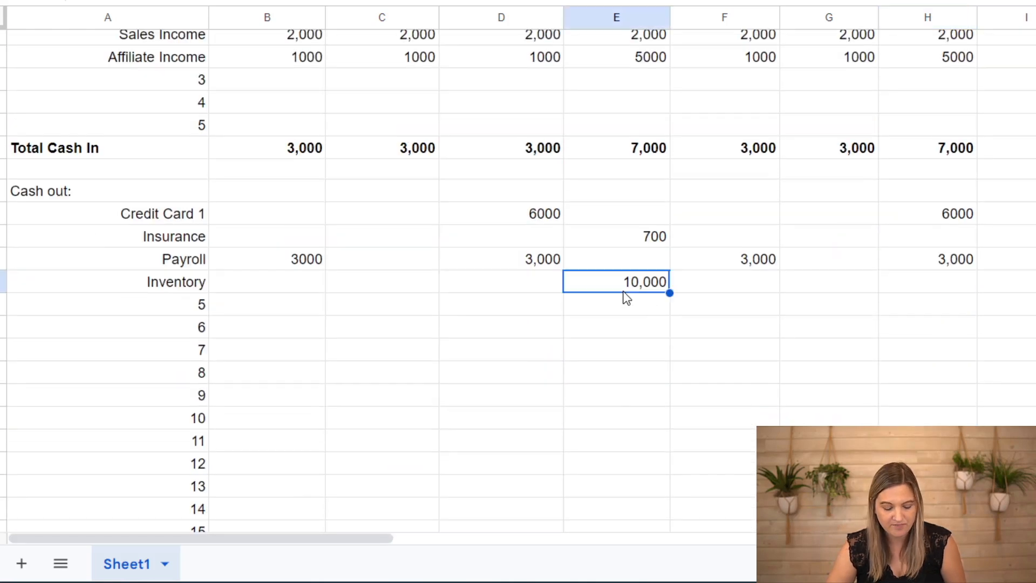
text(5000)
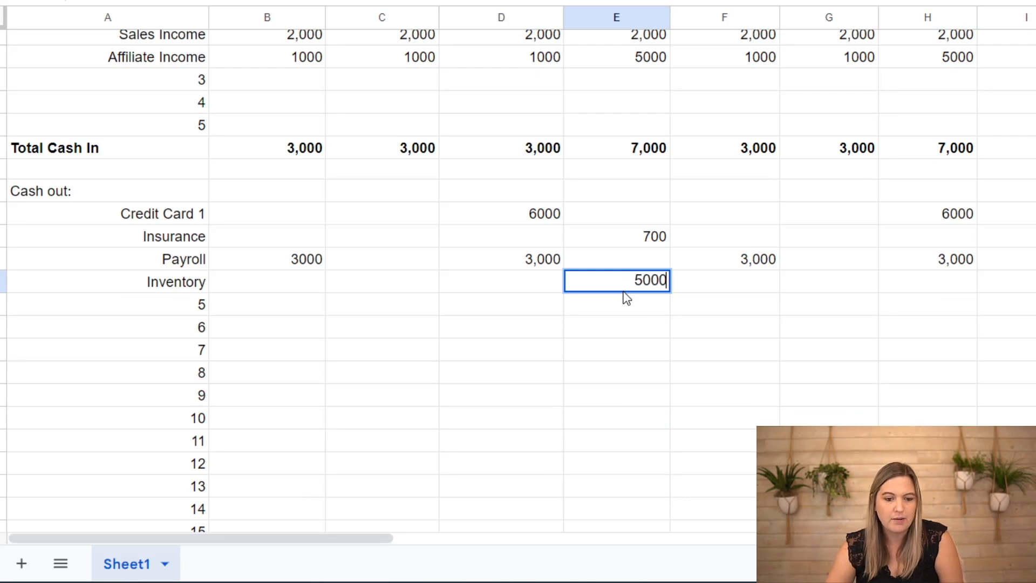
key(Return)
Check the Ending Cash Balance week by week from Week 4 through Week 7
click(629, 324)
scroll(629, 324, down, 6)
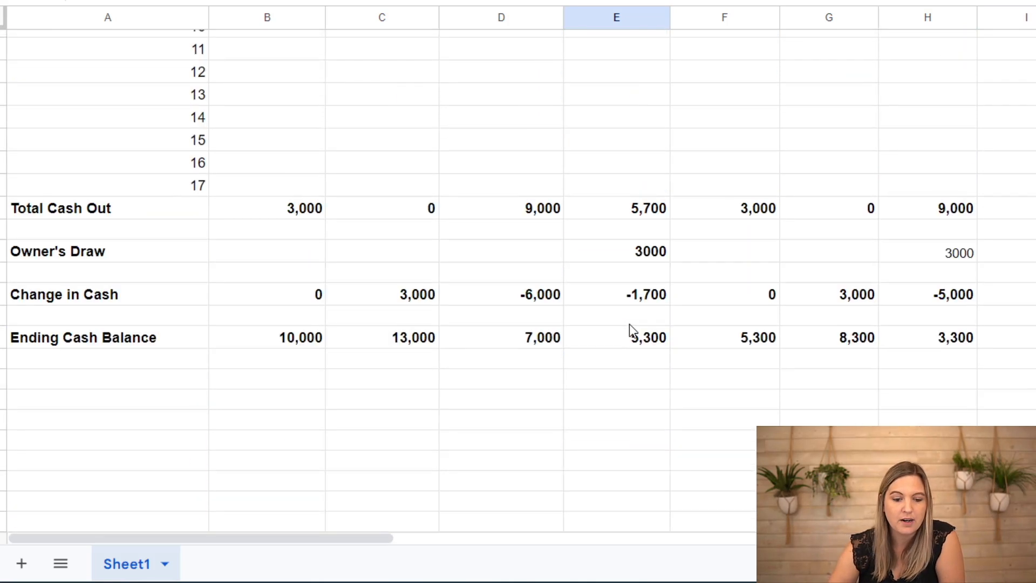
click(629, 337)
click(741, 340)
click(841, 339)
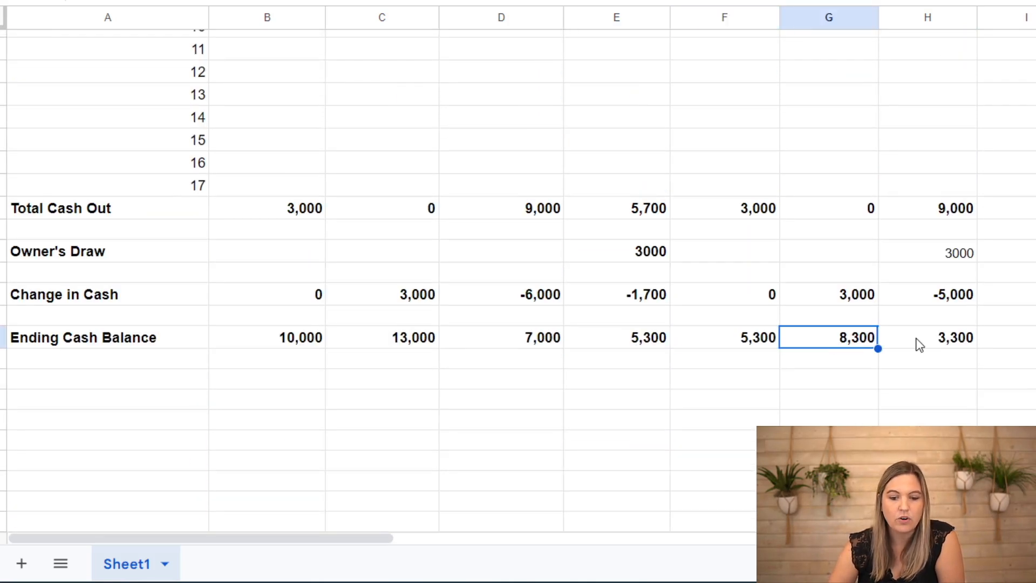
click(919, 343)
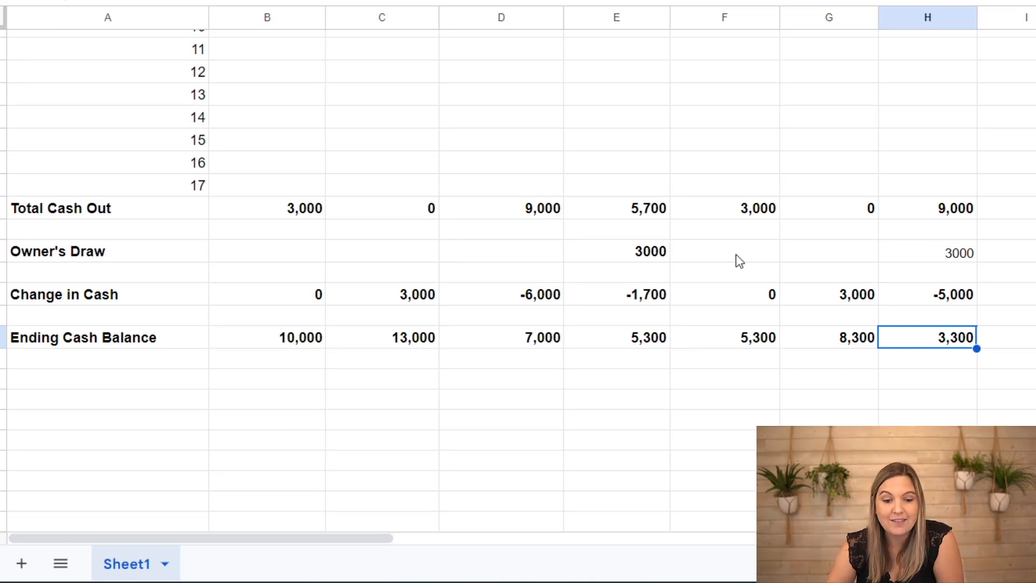
Format the Week 7 Owner's Draw amount in bold
click(942, 255)
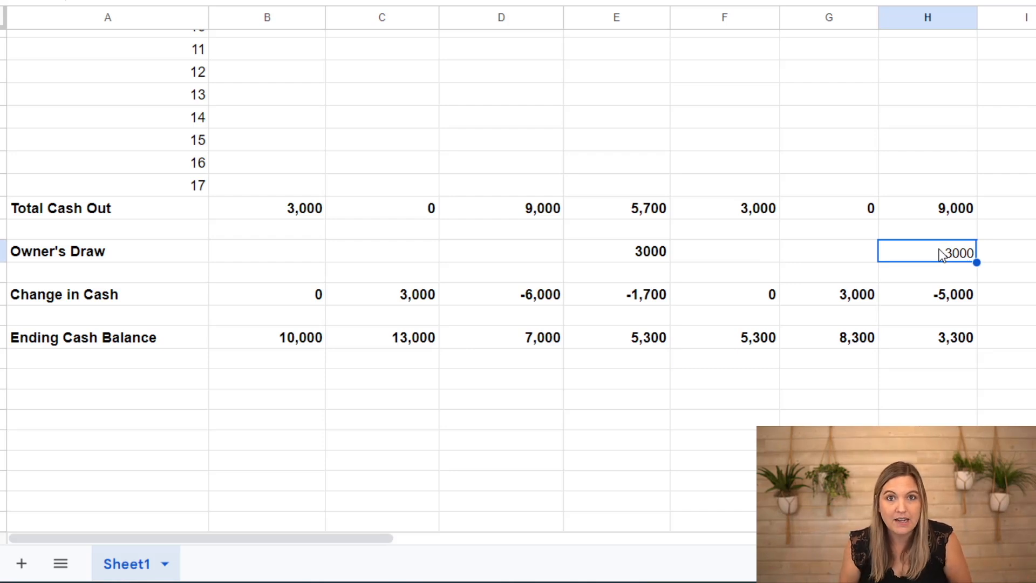
click(693, 255)
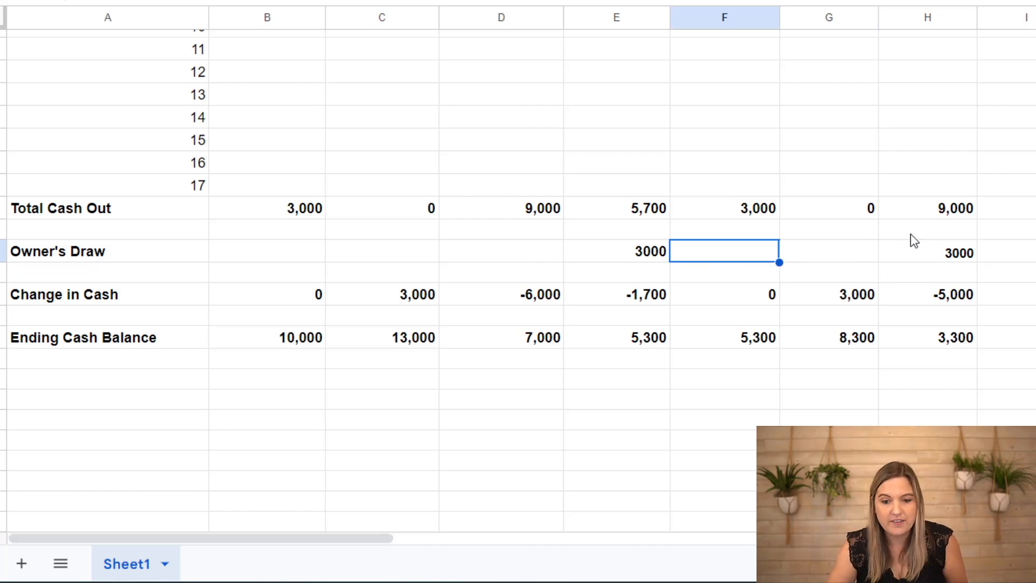
Restore the Week 4 Inventory purchase to 10,000
scroll(911, 234, up, 5)
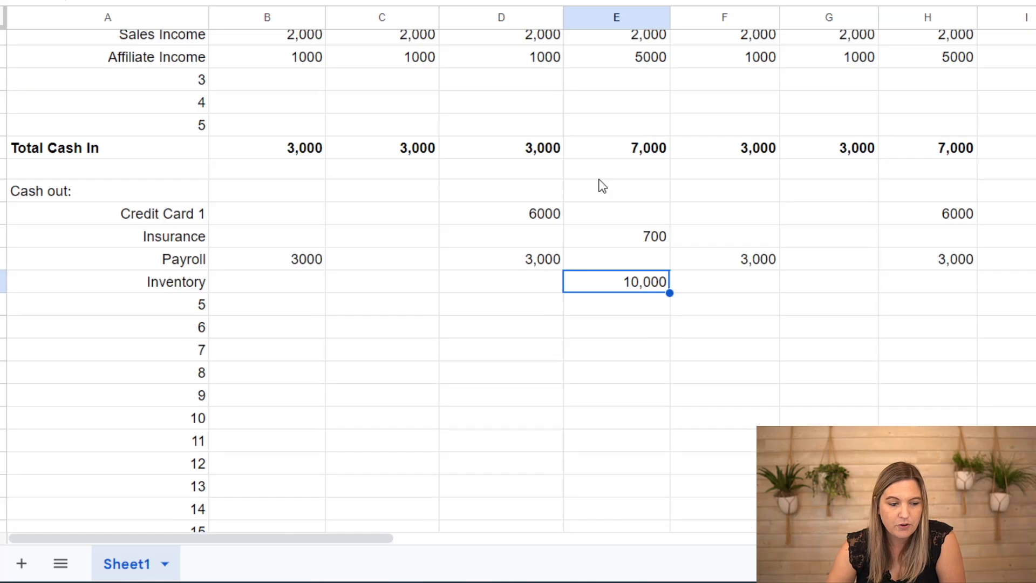
scroll(634, 370, up, 3)
scroll(635, 370, down, 1)
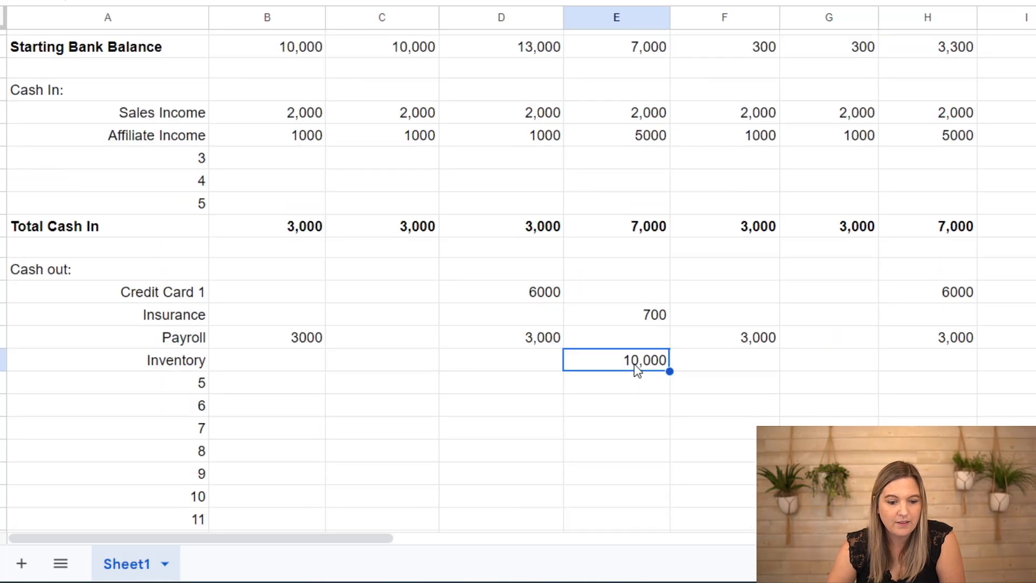
Set the Week 7 Owner's Draw to 1000 and check the Week 7 Ending Cash Balance
scroll(631, 323, down, 3)
scroll(630, 141, down, 1)
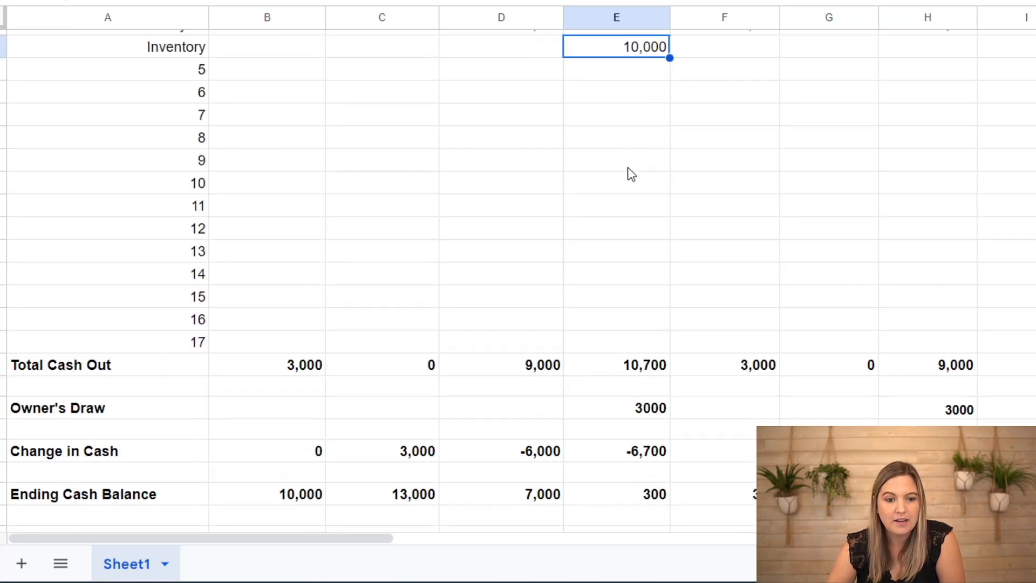
scroll(636, 479, down, 1)
scroll(958, 396, up, 5)
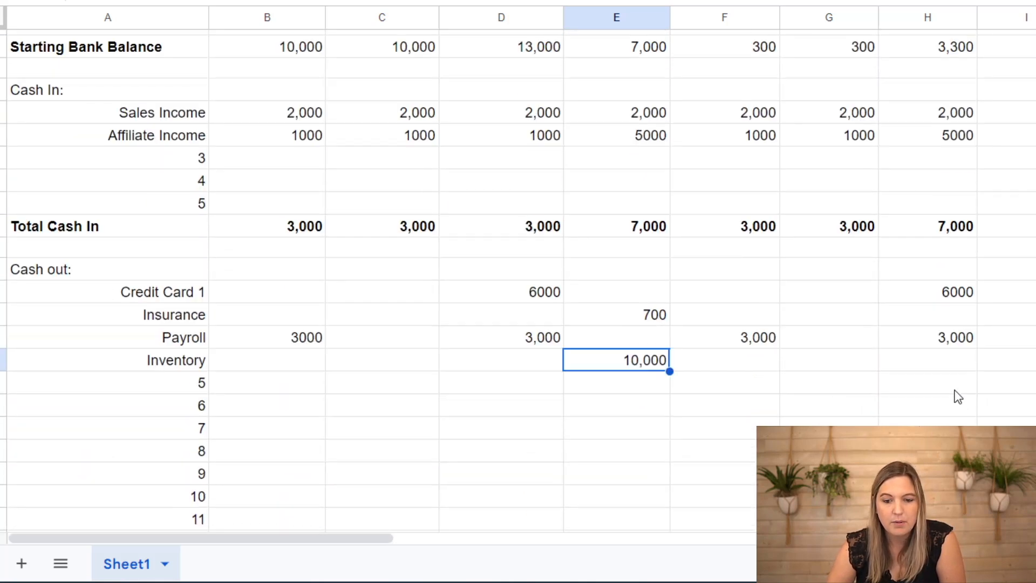
scroll(902, 393, down, 3)
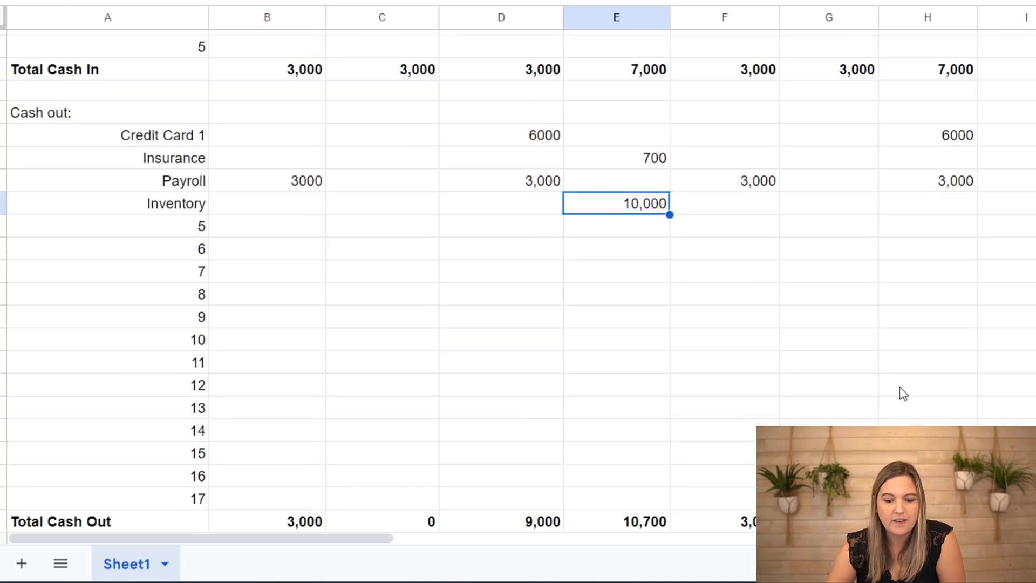
scroll(900, 393, down, 4)
click(919, 419)
click(929, 331)
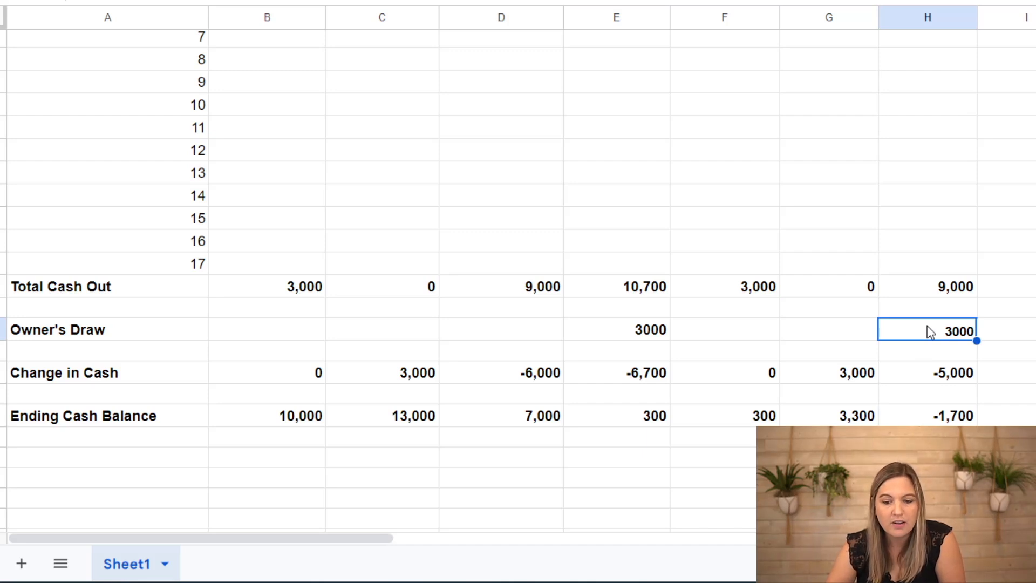
text(1000)
key(Return)
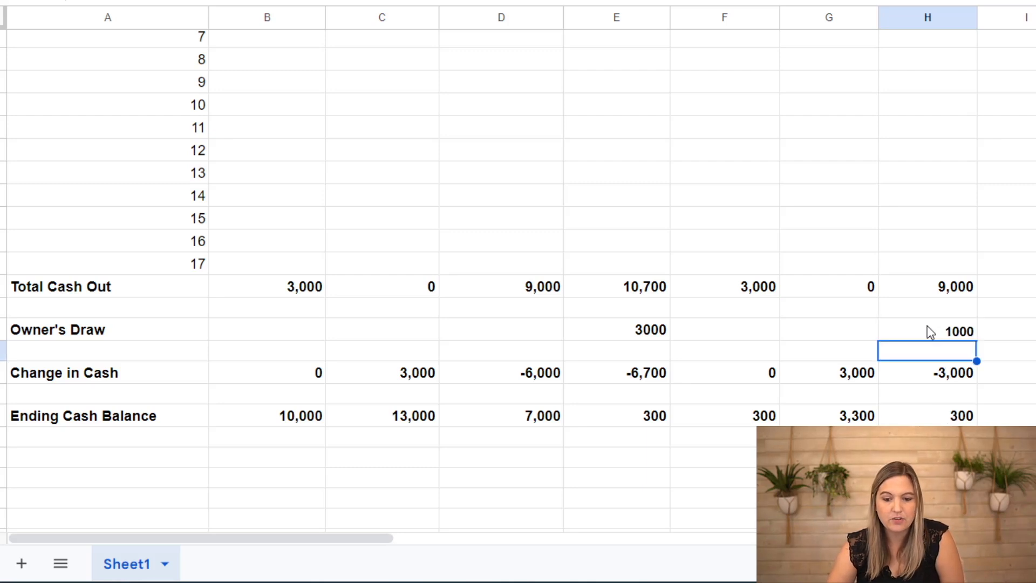
click(958, 417)
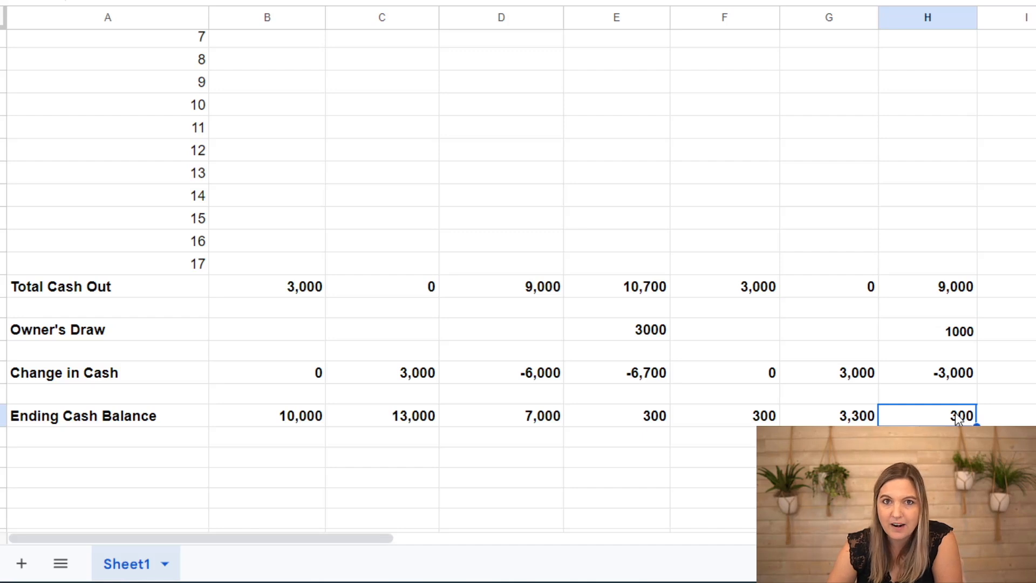
Review the forecast from the Cash out section back up to the Starting Bank Balance and Cash In rows
scroll(807, 286, up, 2)
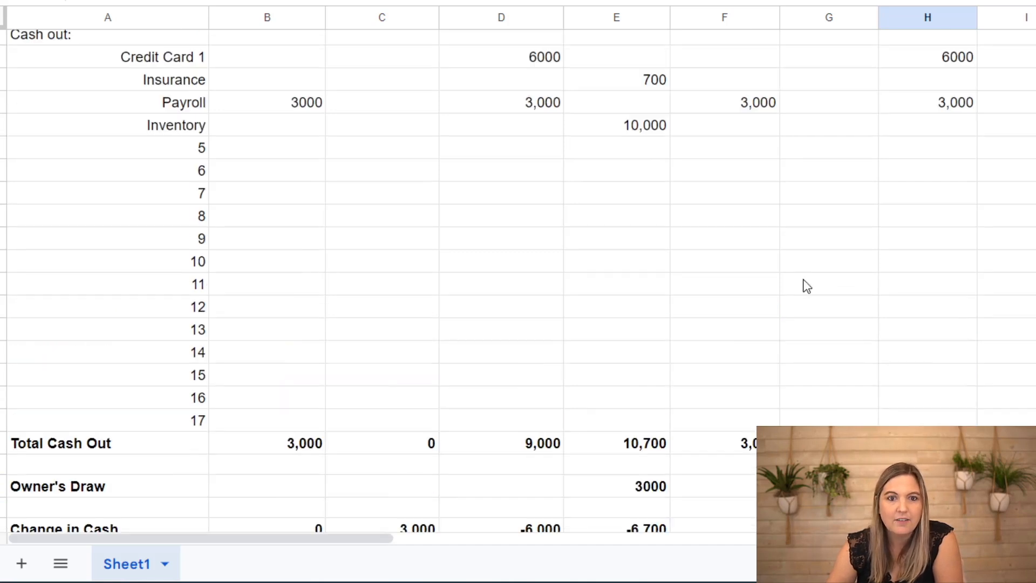
scroll(806, 286, up, 6)
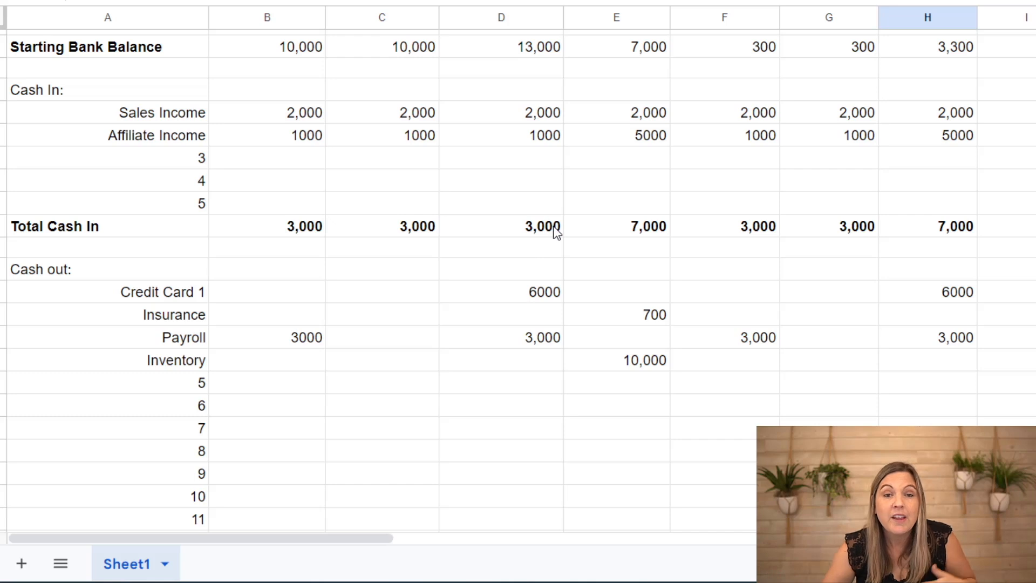
scroll(553, 216, up, 3)
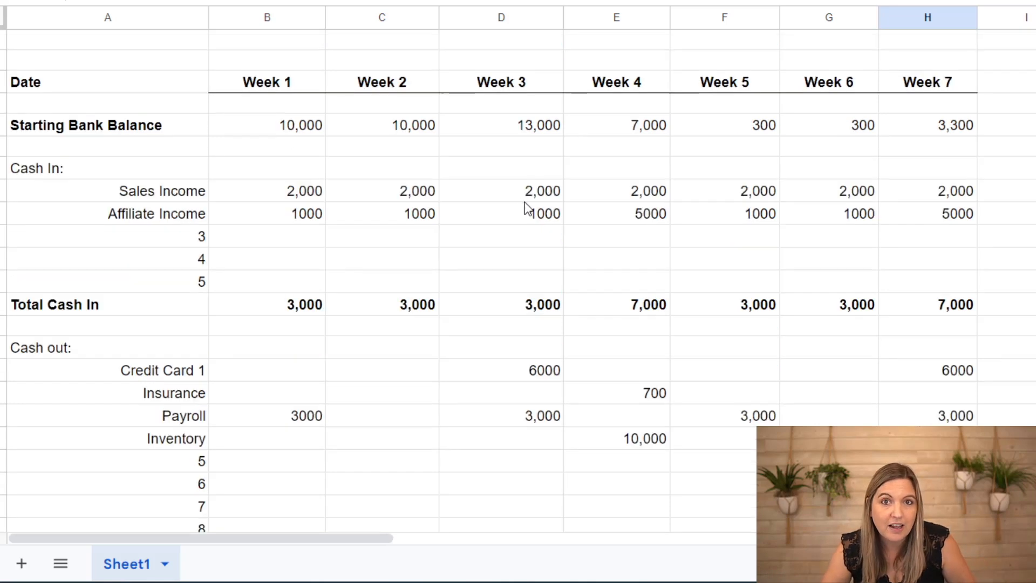
click(348, 124)
click(248, 170)
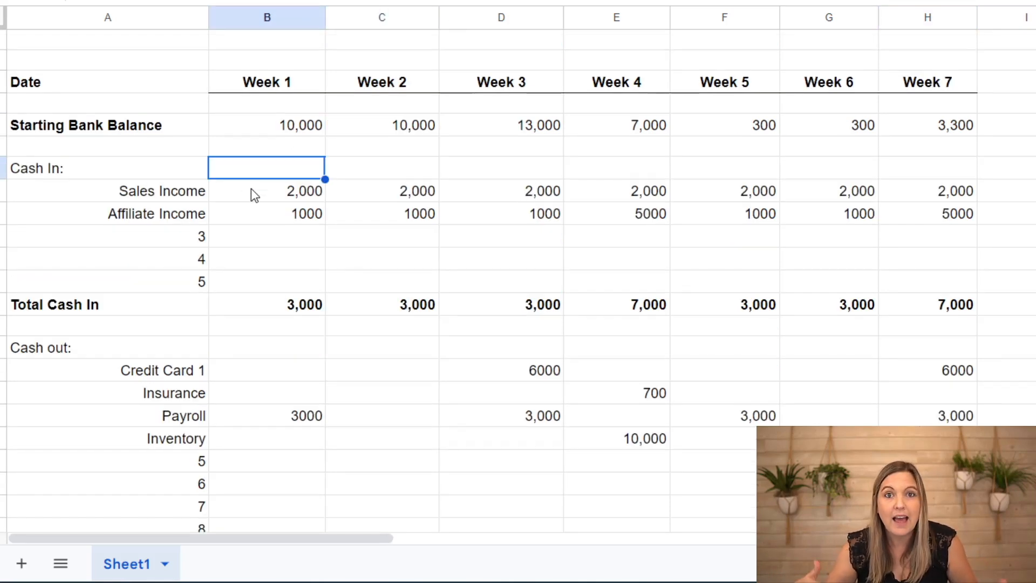
Review the forecast's Cash In and Cash out rows, from Sales Income down to Total Cash Out
click(154, 195)
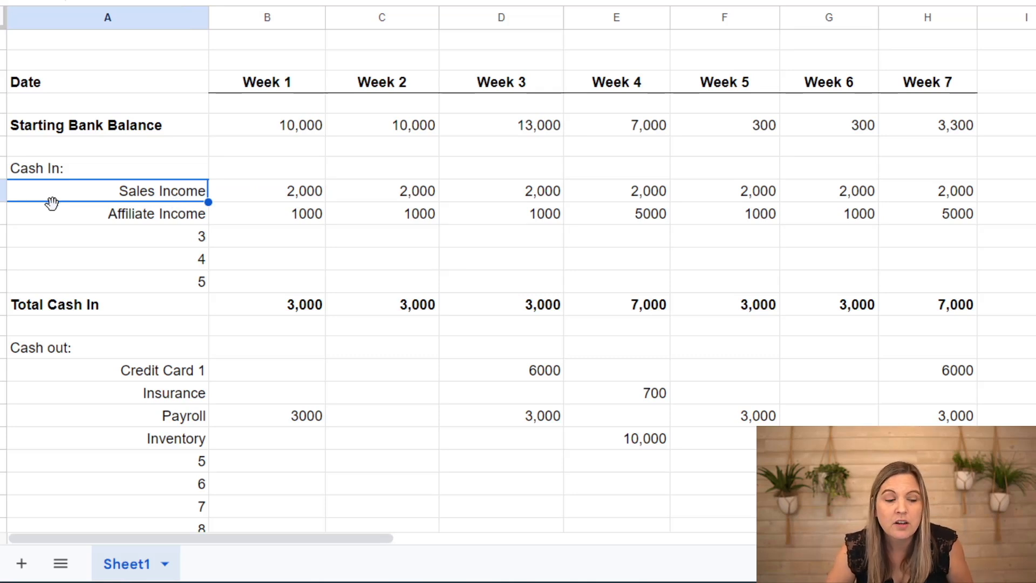
scroll(225, 347, down, 5)
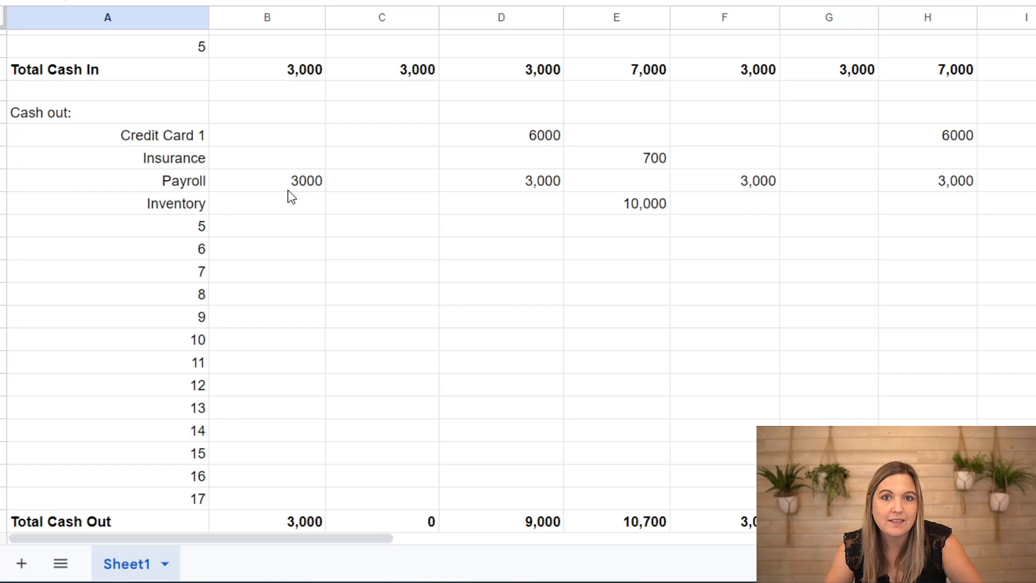
scroll(290, 195, up, 5)
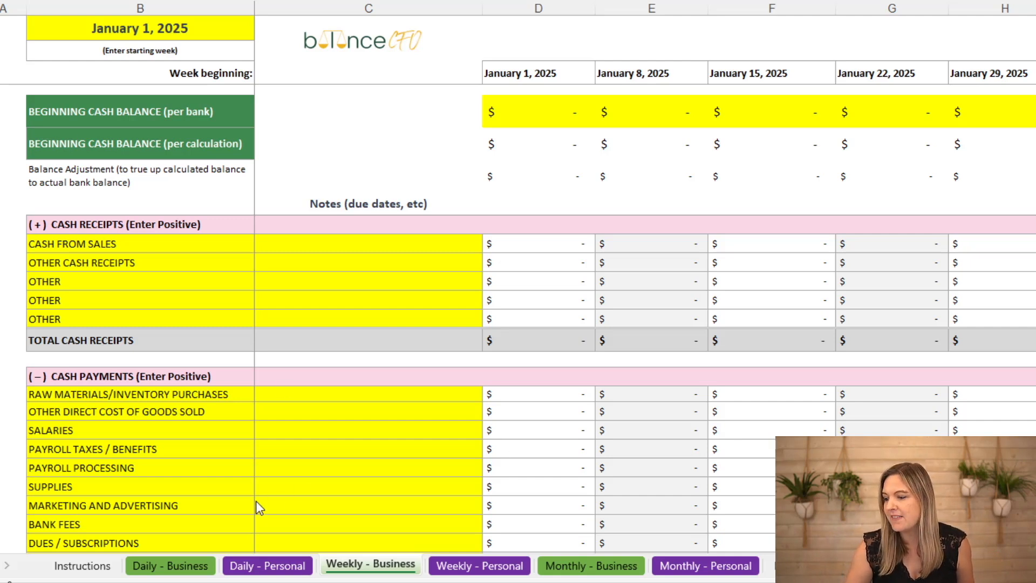
Look through the Daily, Weekly and Monthly Business sheets of the Balance CFO cash flow template in Excel
click(181, 567)
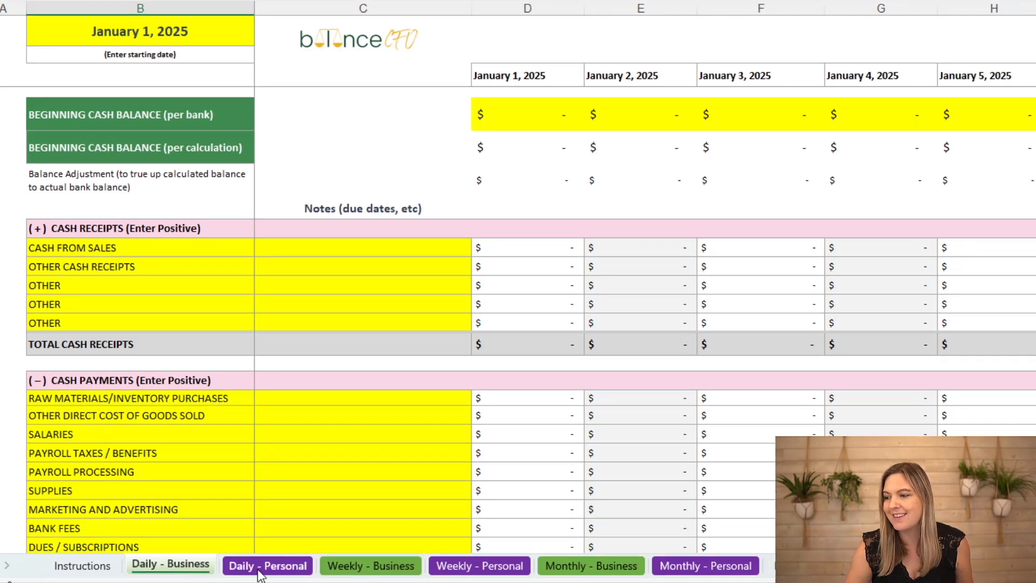
click(370, 564)
click(569, 567)
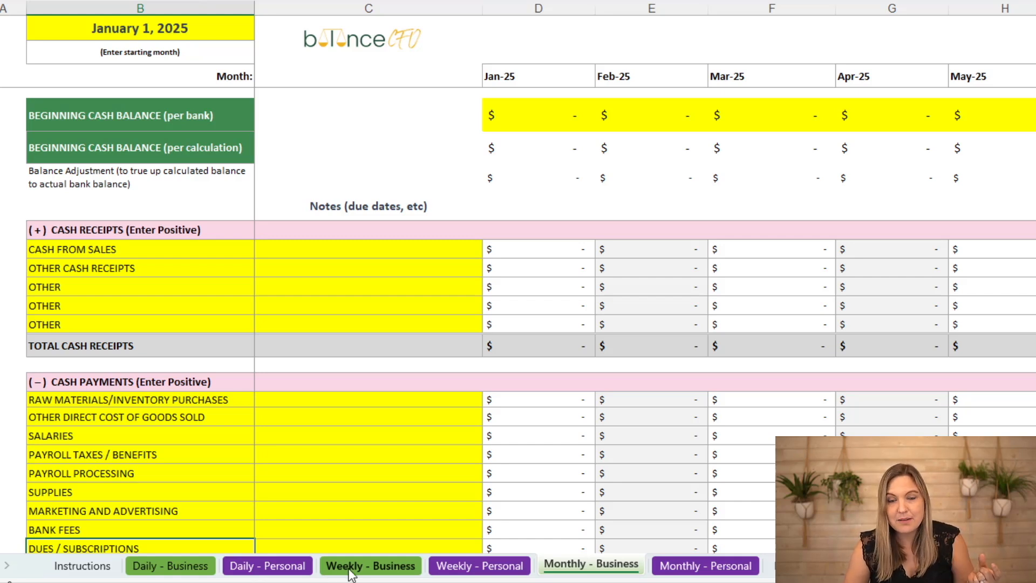
Examine the Weekly - Personal sheet from Cash Receipts to Ending Cash Position, highlighting the Transfer to Personal Savings row
click(463, 567)
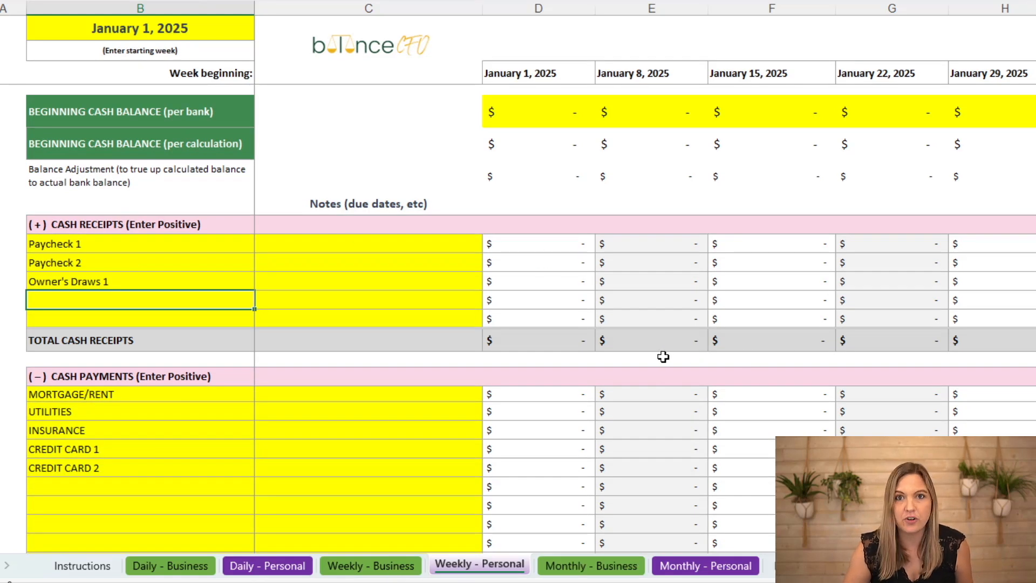
scroll(650, 361, down, 10)
scroll(618, 361, down, 4)
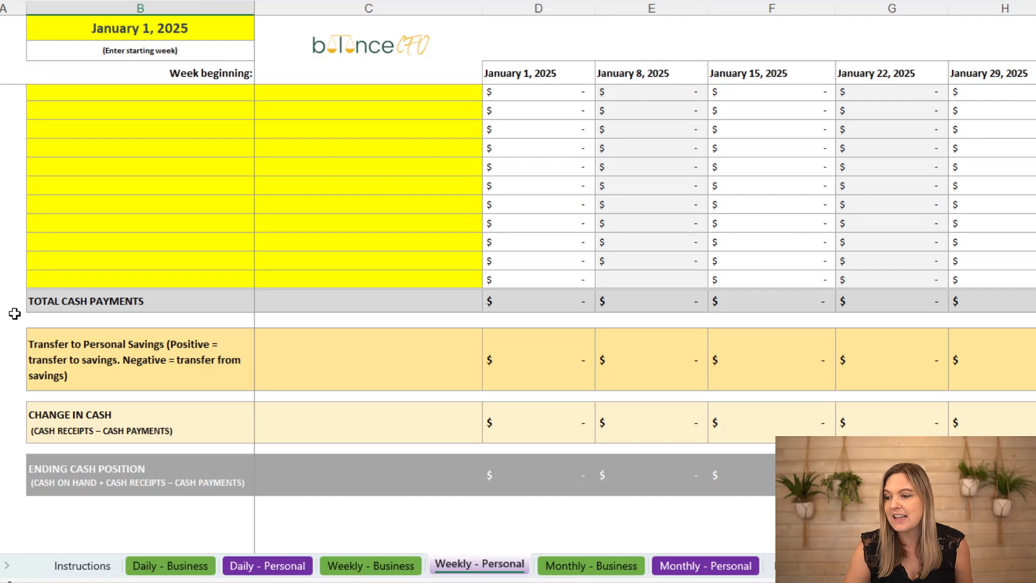
click(14, 345)
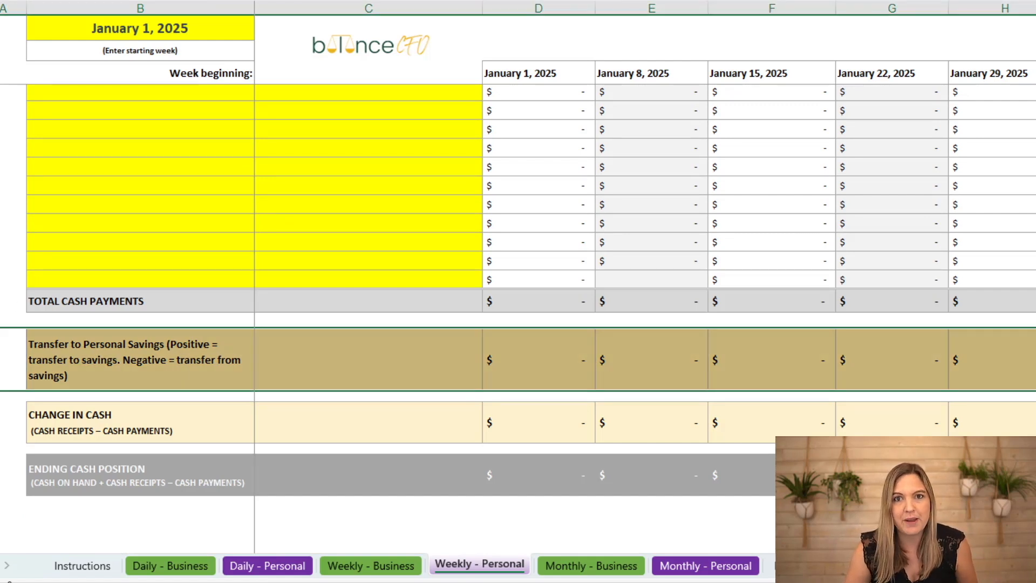
scroll(480, 319, up, 5)
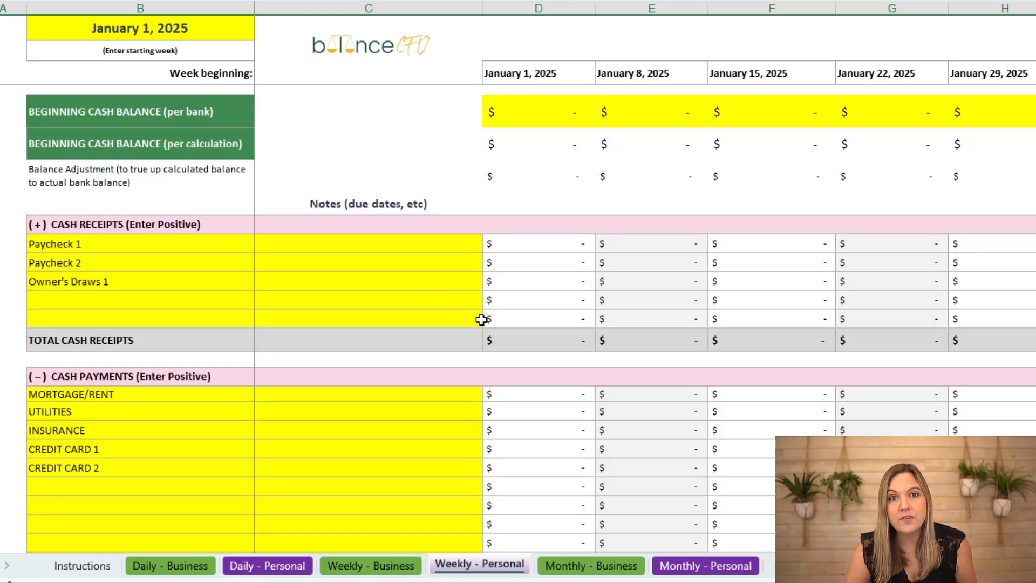